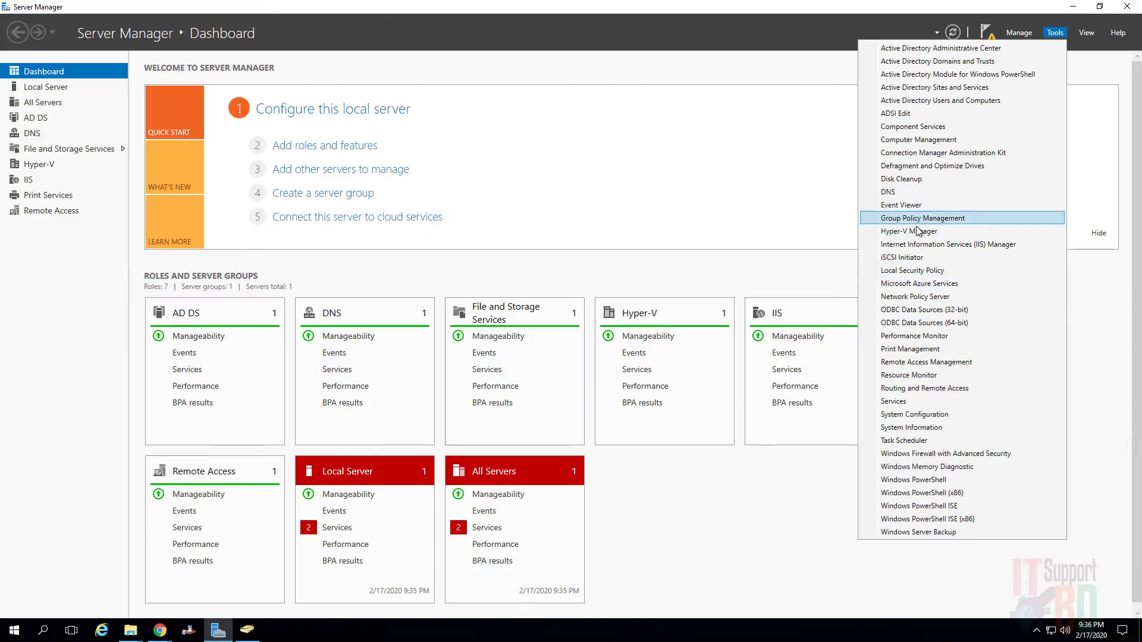
Open Hyper-V Manager, select the SERVER host and launch the New Virtual Machine Wizard.
click(915, 231)
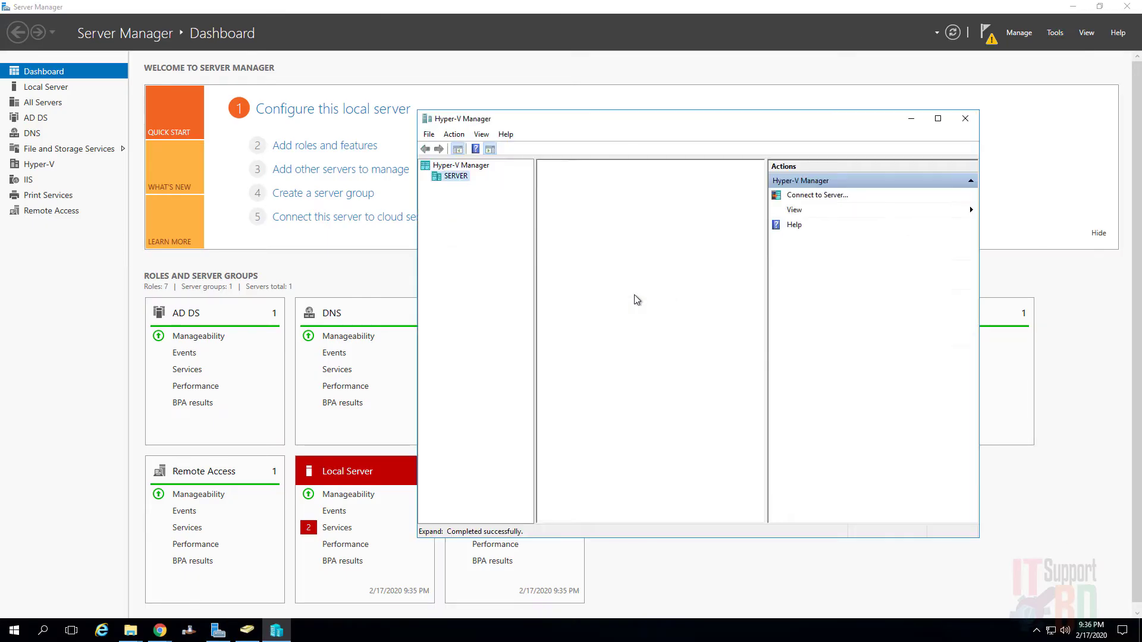
click(455, 176)
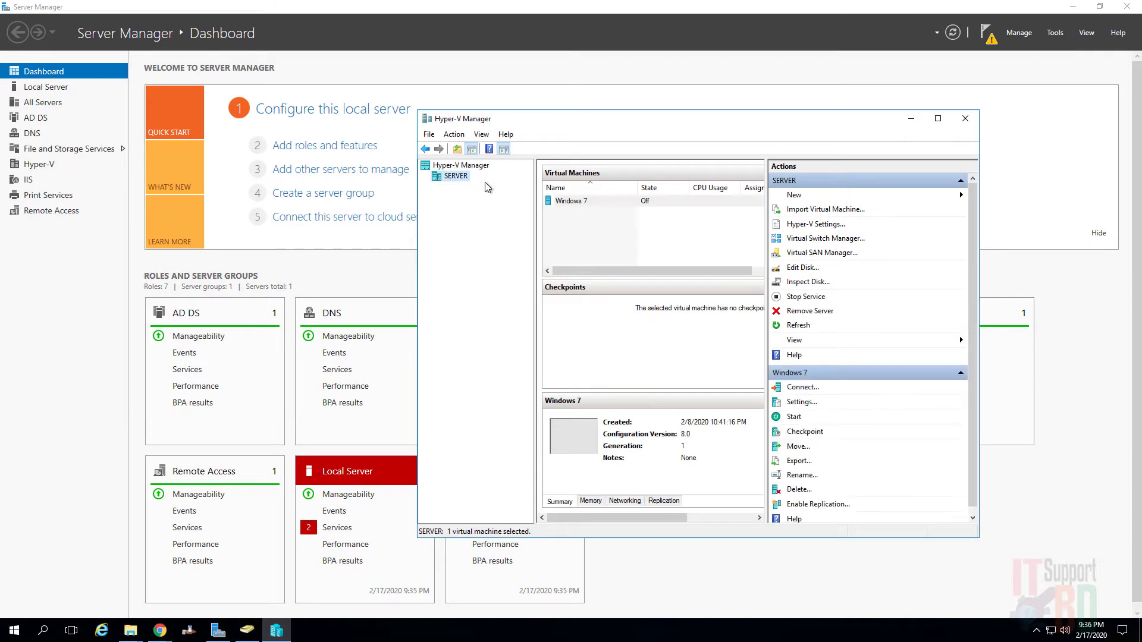
click(580, 202)
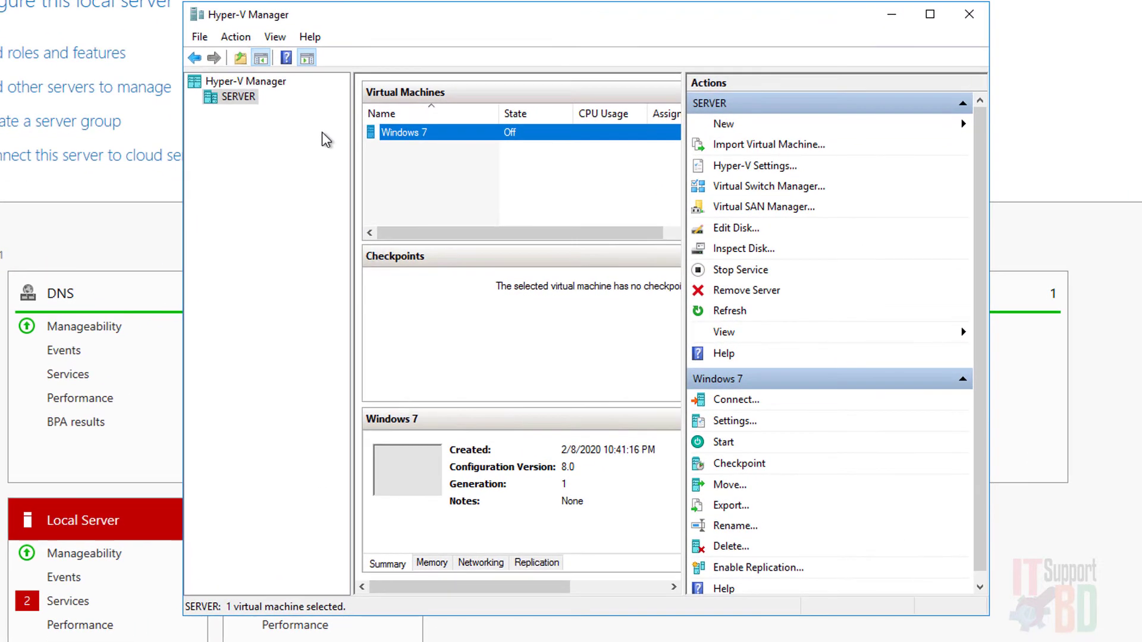
right_click(237, 102)
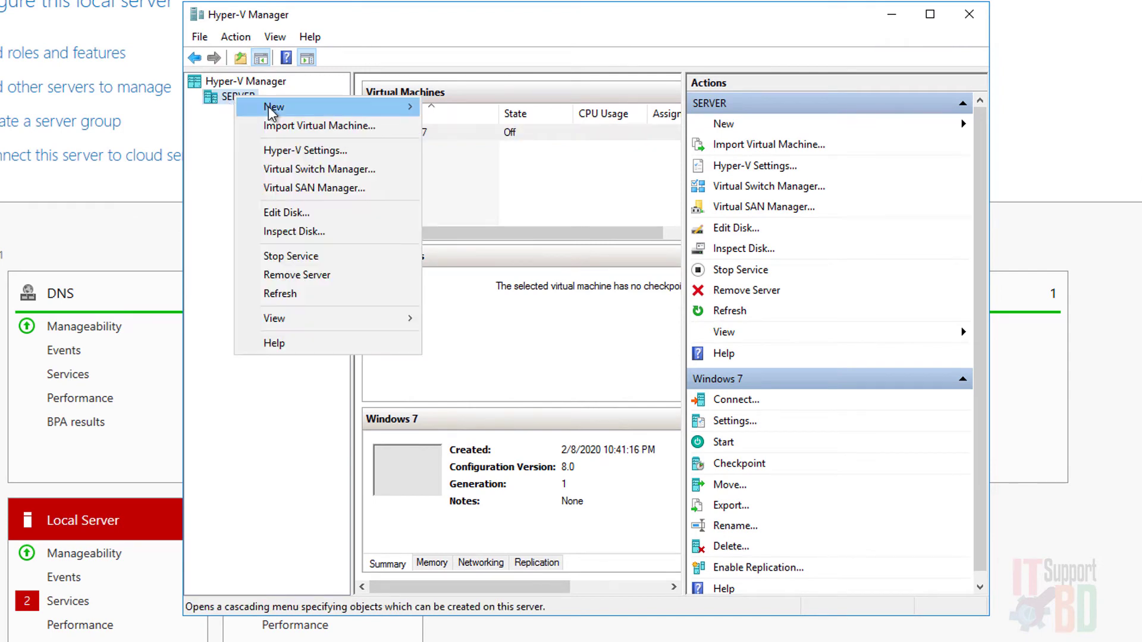
mouse_move(273, 107)
click(195, 108)
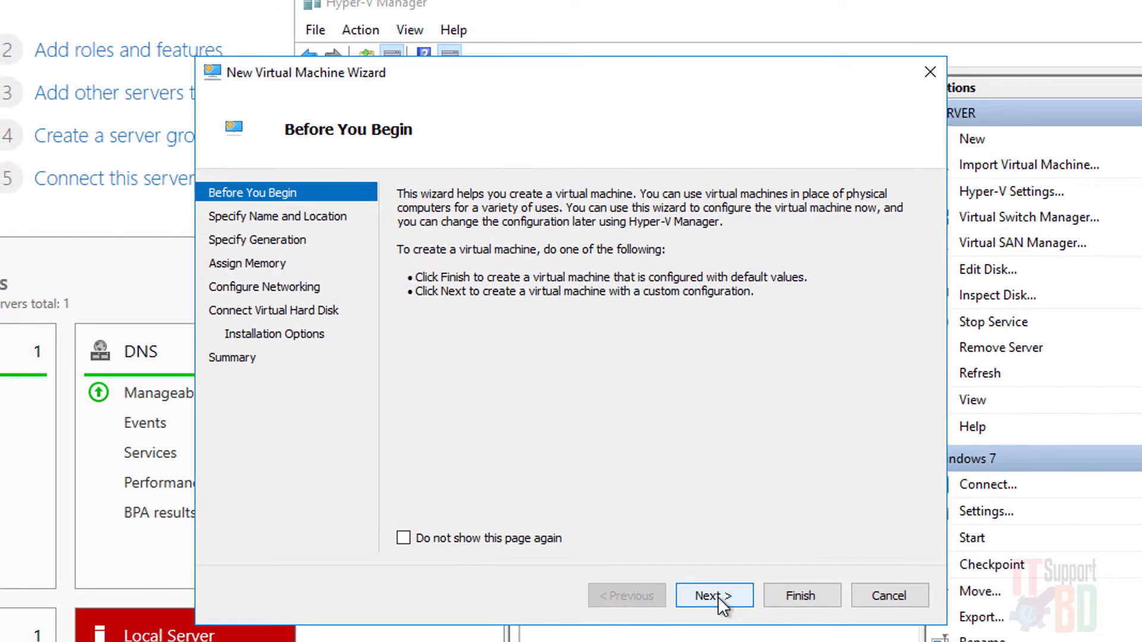
Name the new virtual machine 'Elementary OS' by editing the pasted ISO name.
click(568, 510)
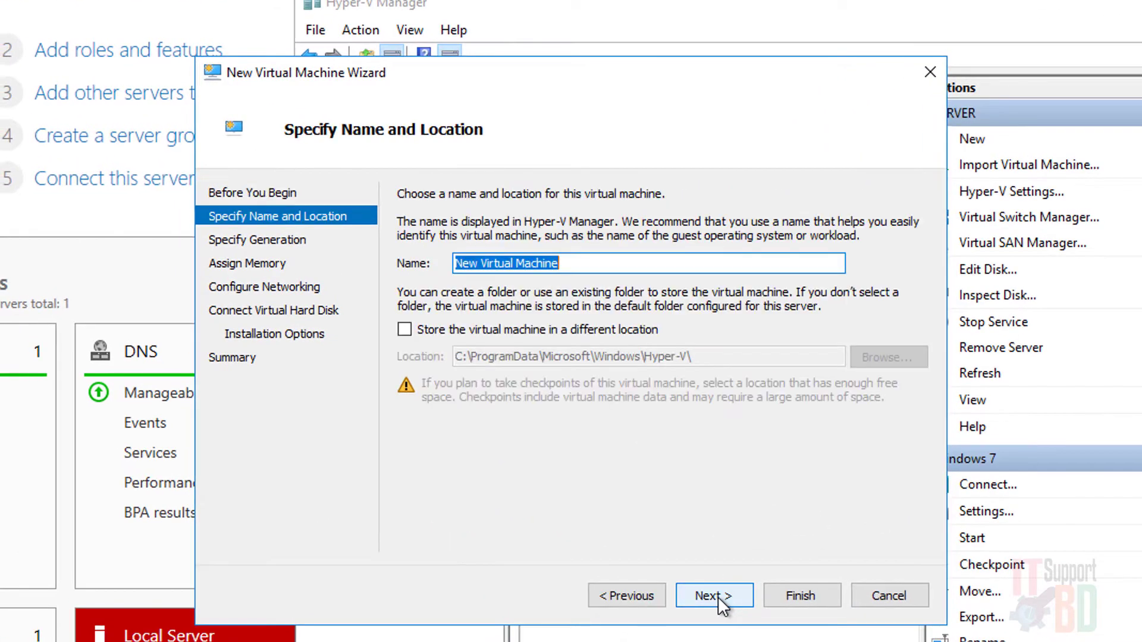
right_click(558, 265)
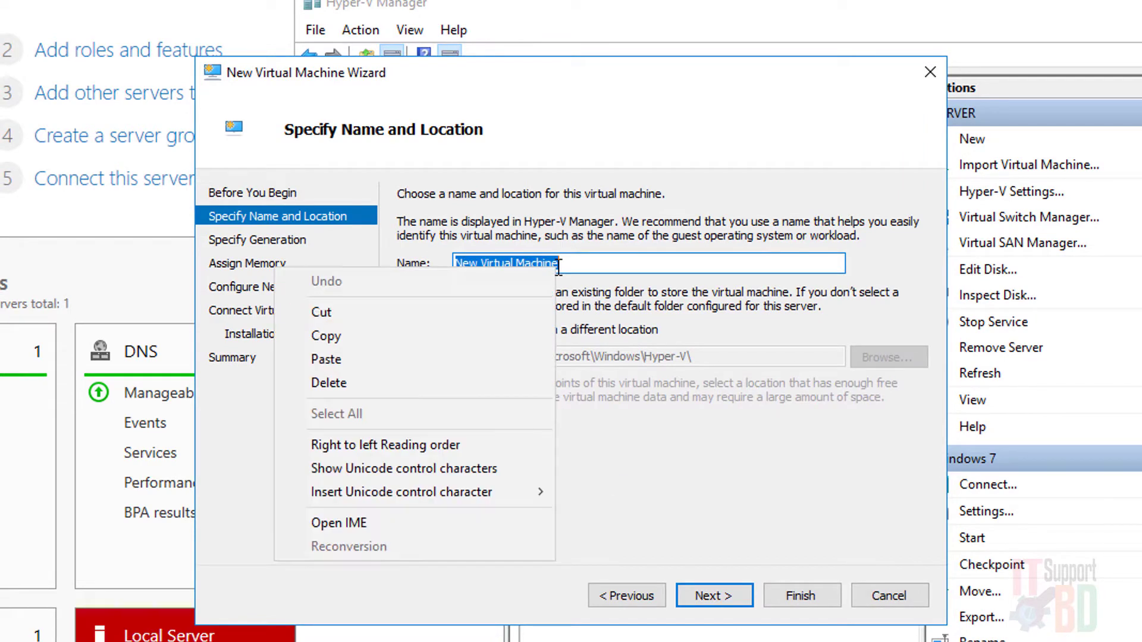
click(419, 359)
drag(520, 264, 742, 277)
key(BackSpace)
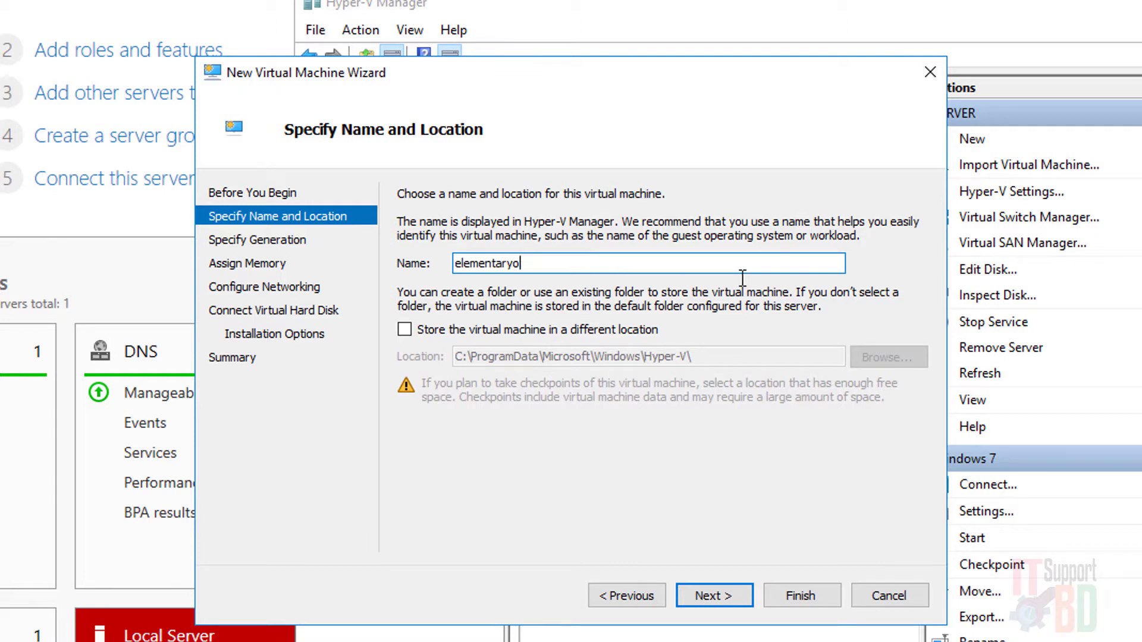
key(BackSpace)
text(OS)
click(456, 263)
text(E)
Keep Generation 1 and 1024 MB startup memory.
click(725, 597)
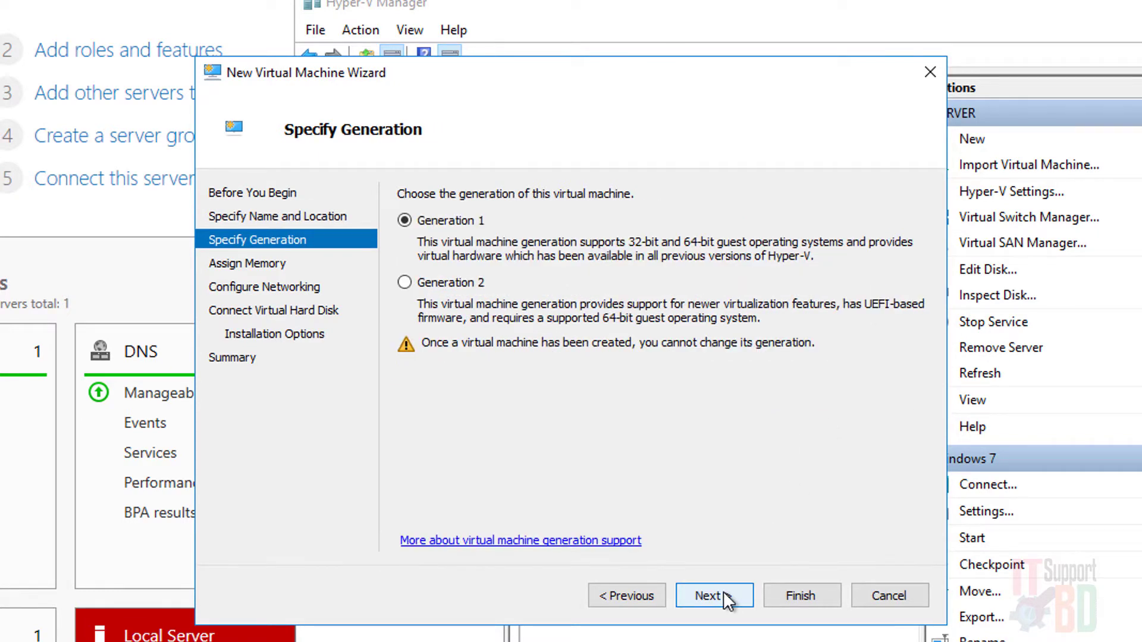
click(726, 597)
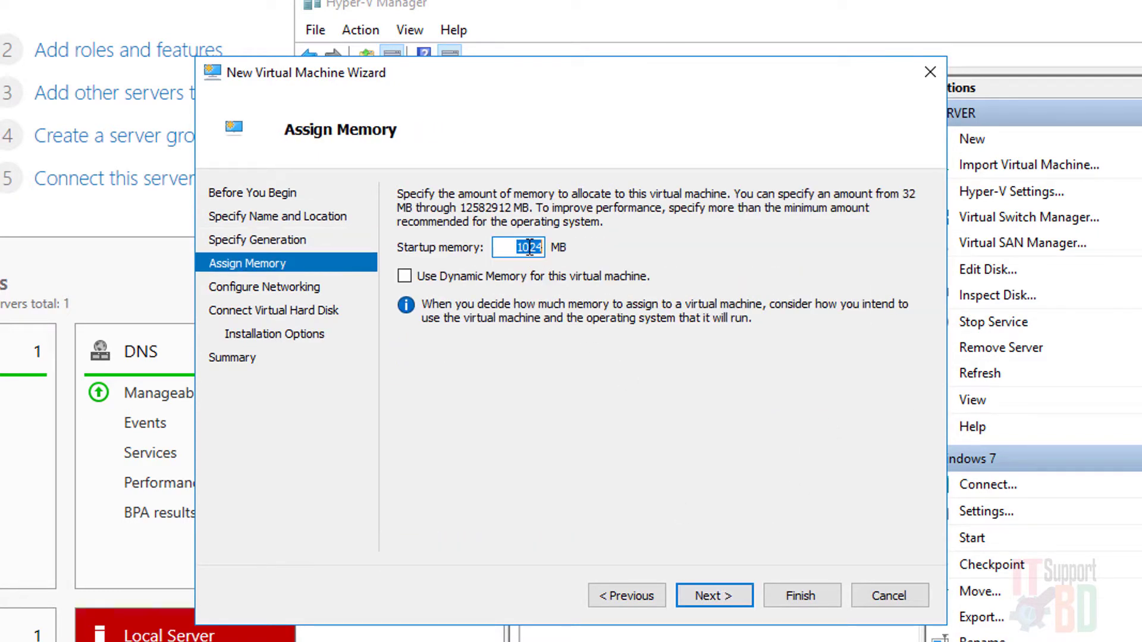
click(516, 249)
drag(515, 249, 591, 247)
key(Left)
key(Right)
key(Right)
click(717, 592)
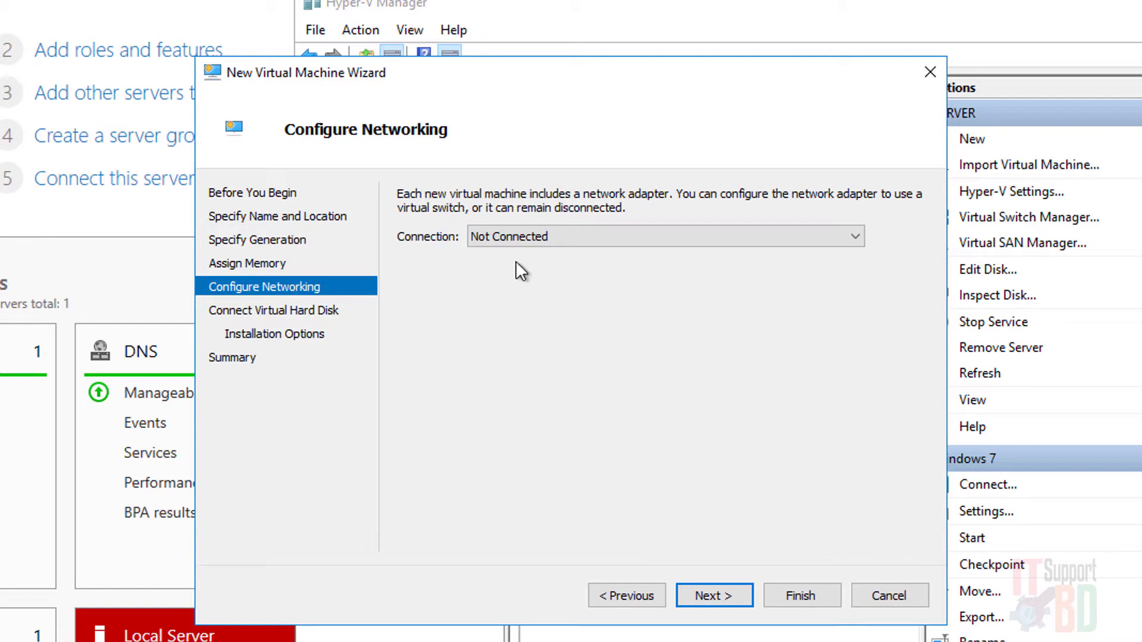
Leave networking disconnected and set the virtual disk size to 50 GB.
click(711, 593)
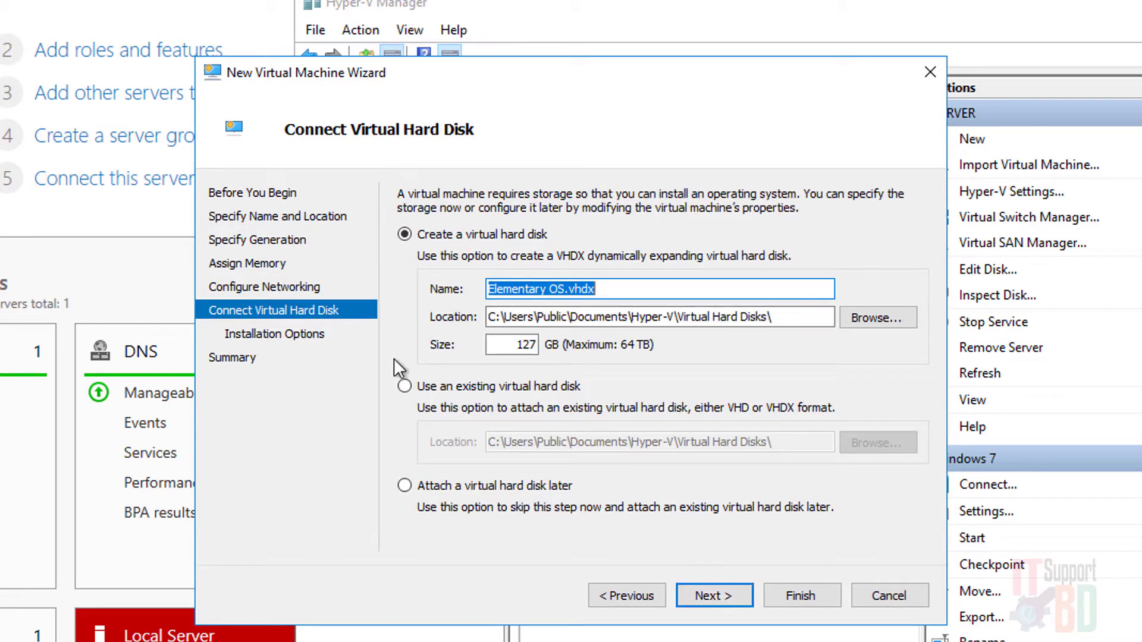
double_click(519, 346)
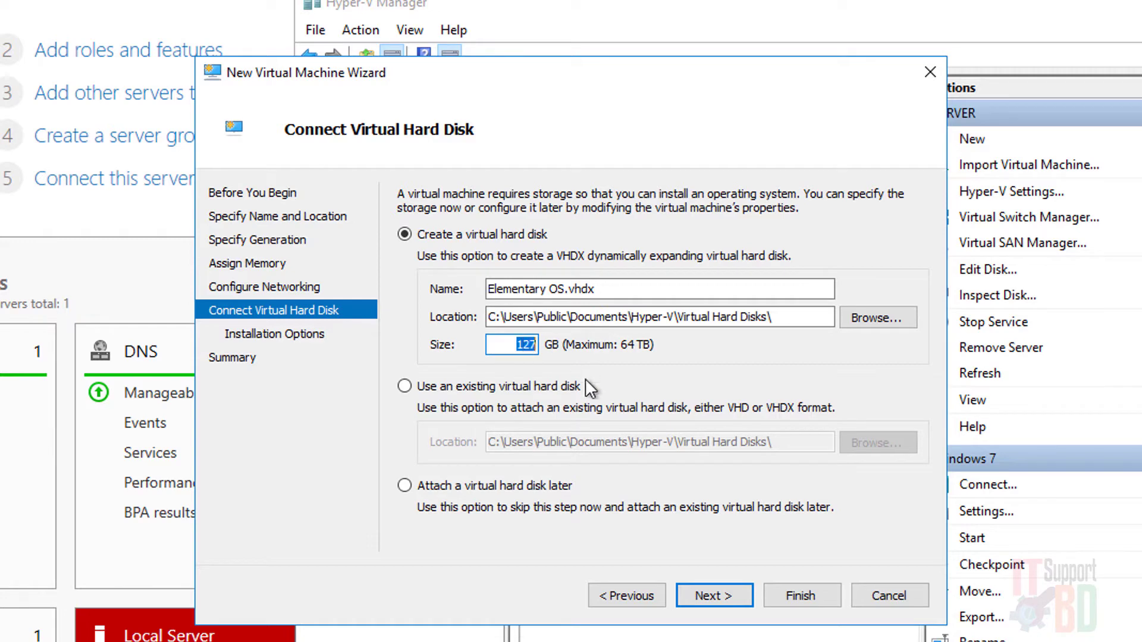
drag(505, 346, 550, 348)
text(50)
click(705, 593)
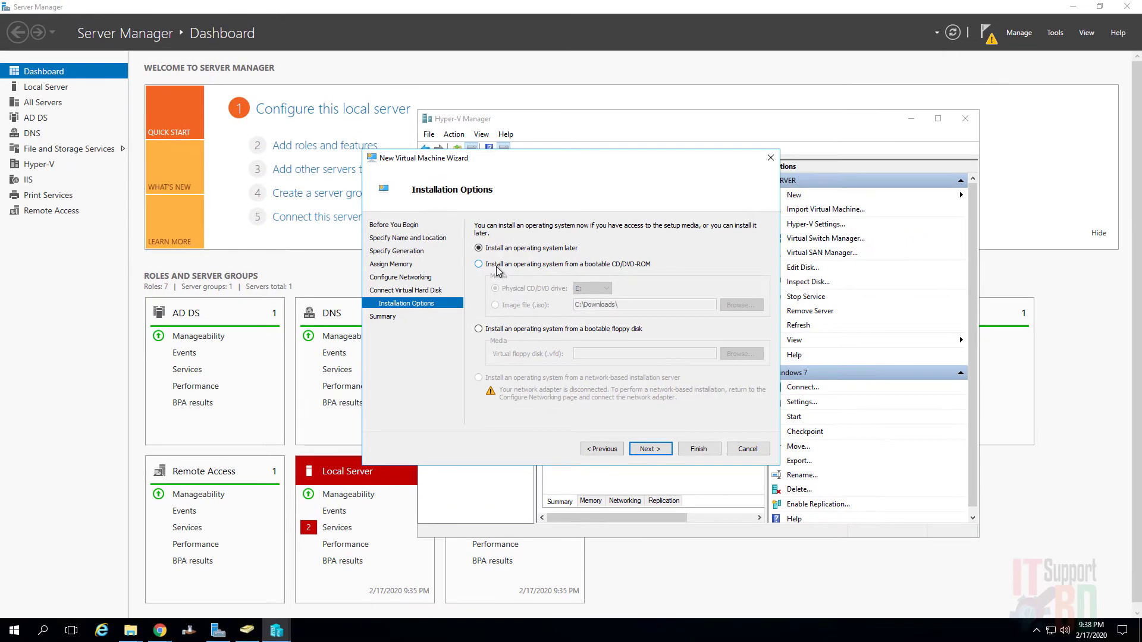
Install from the elementaryos-5.1-stable.20200204 ISO image file and review the summary.
click(445, 266)
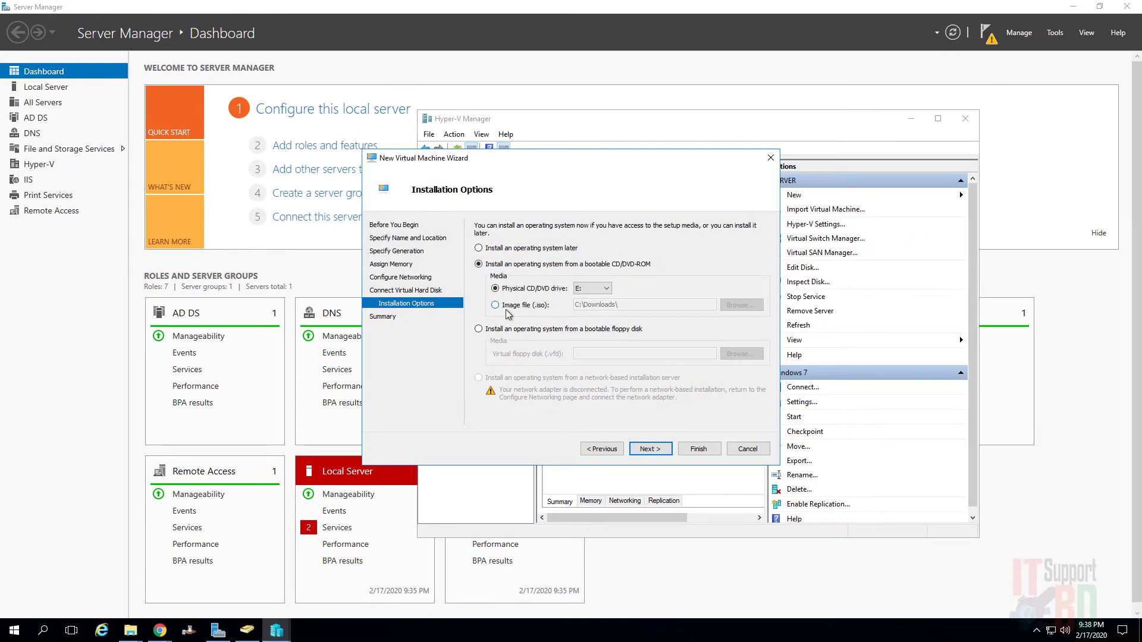
click(495, 304)
click(740, 304)
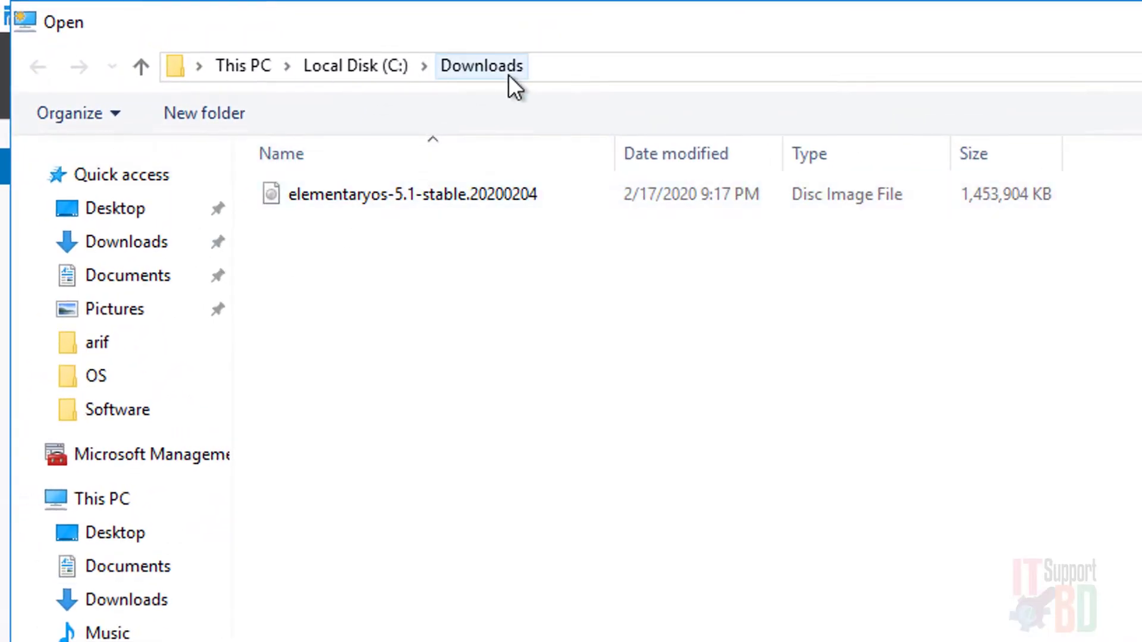
double_click(408, 204)
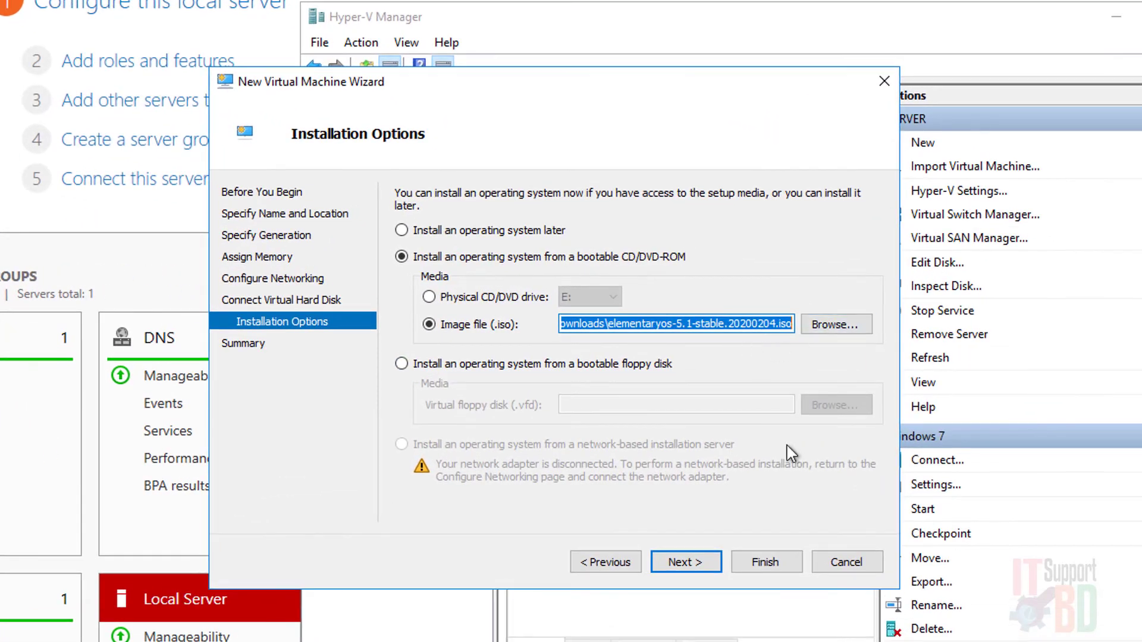
click(687, 563)
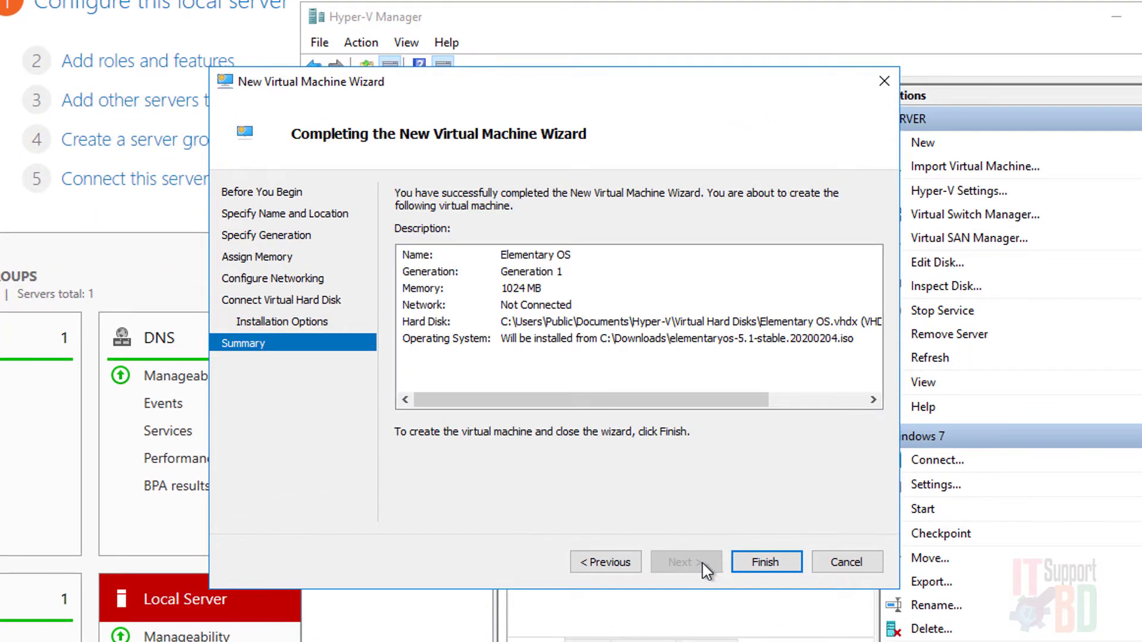
Finish creating the Elementary OS machine and connect to its console.
click(759, 569)
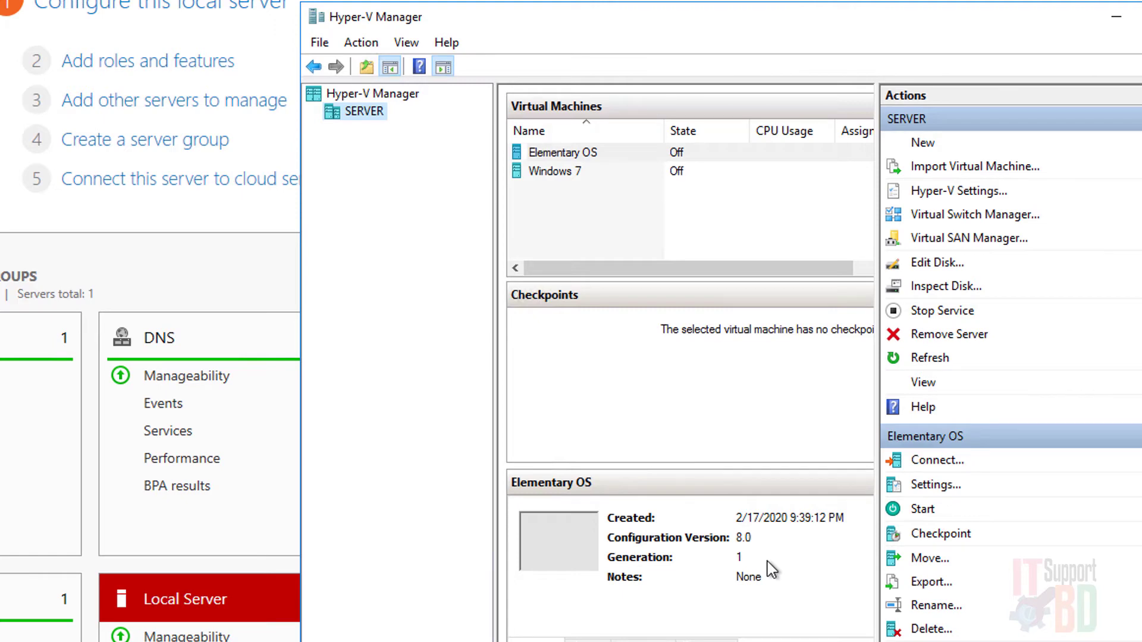
click(563, 155)
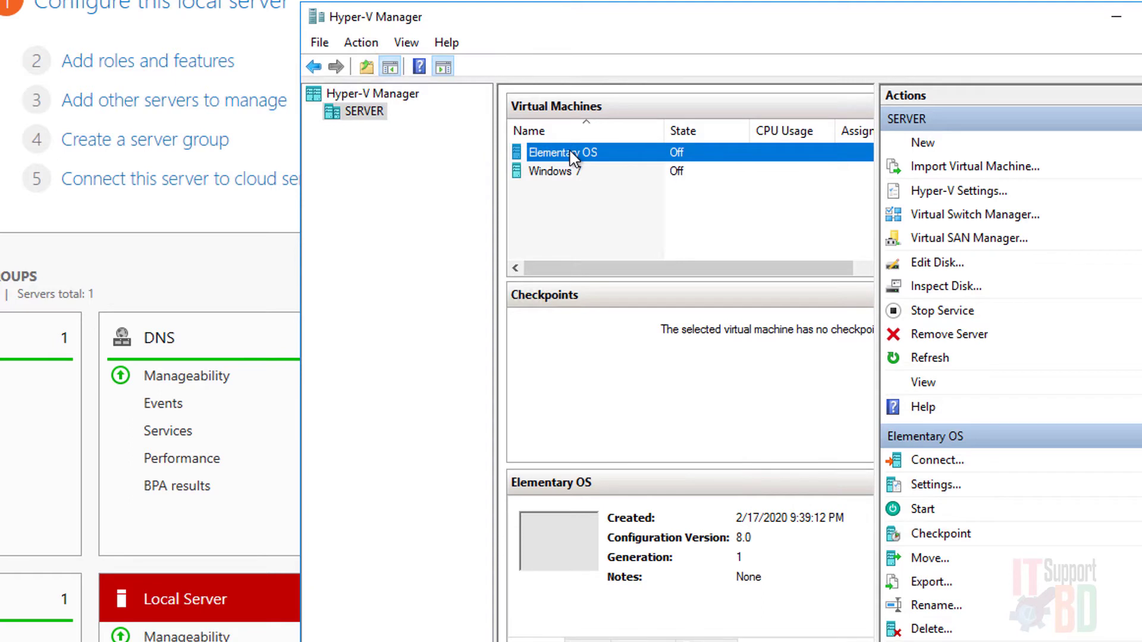
right_click(602, 153)
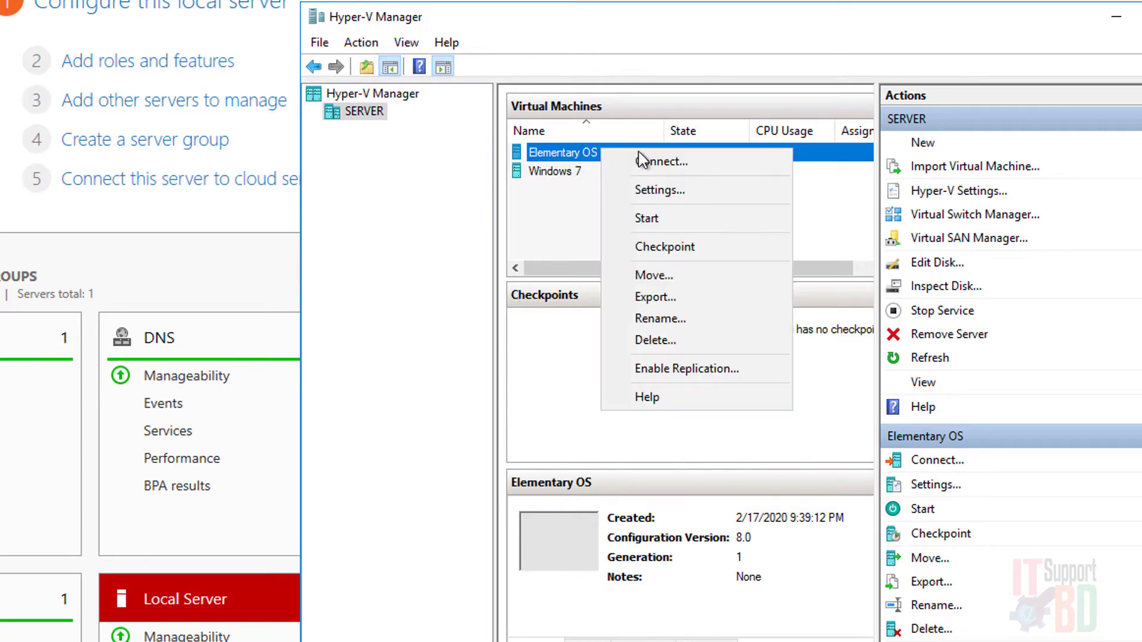
click(684, 163)
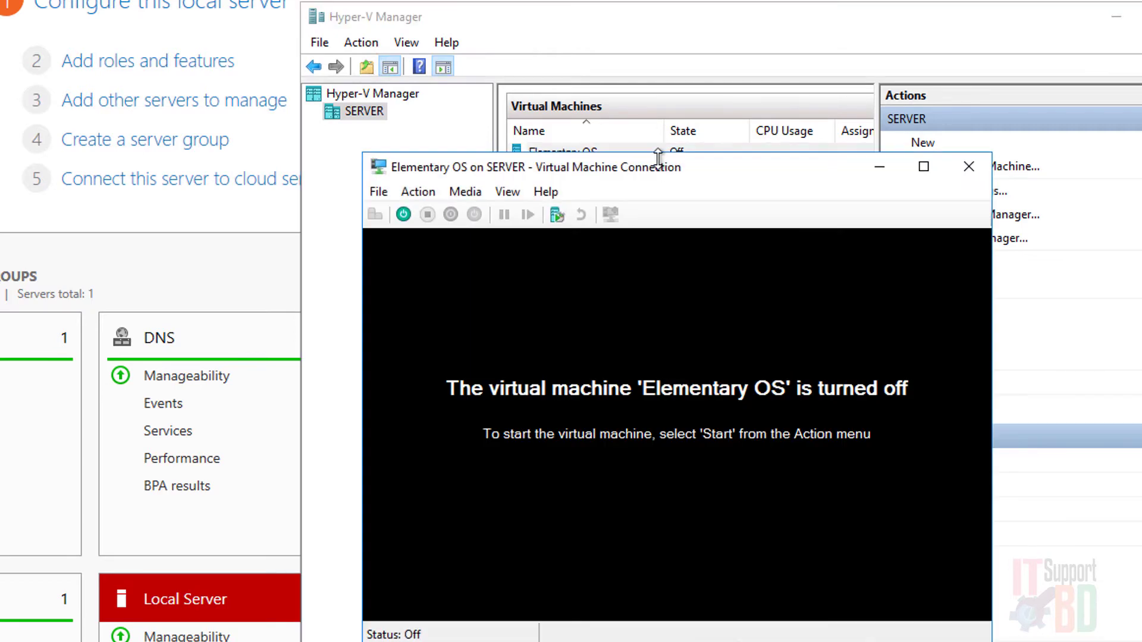
Power on Elementary OS, minimize Hyper-V Manager and move the console window top-left.
click(403, 215)
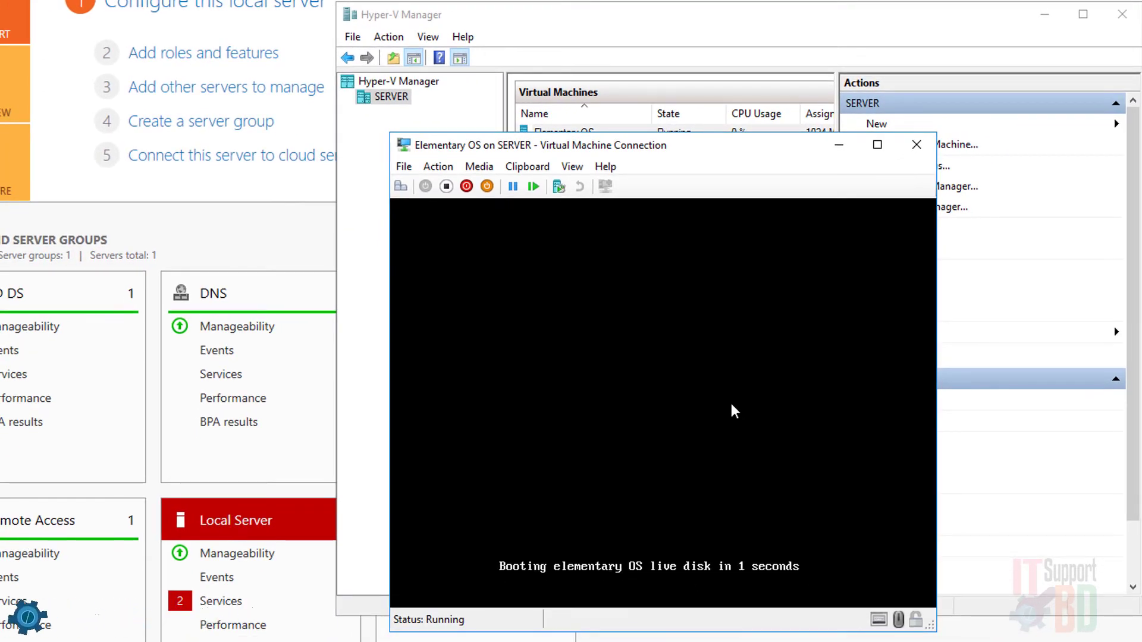
click(1044, 14)
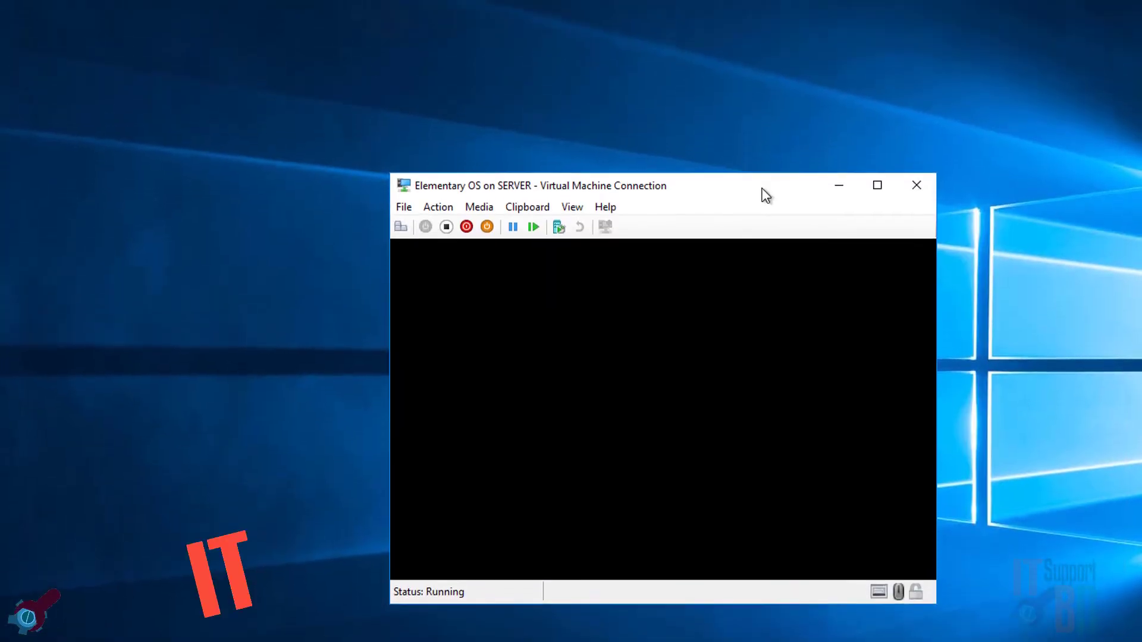
drag(757, 158, 758, 23)
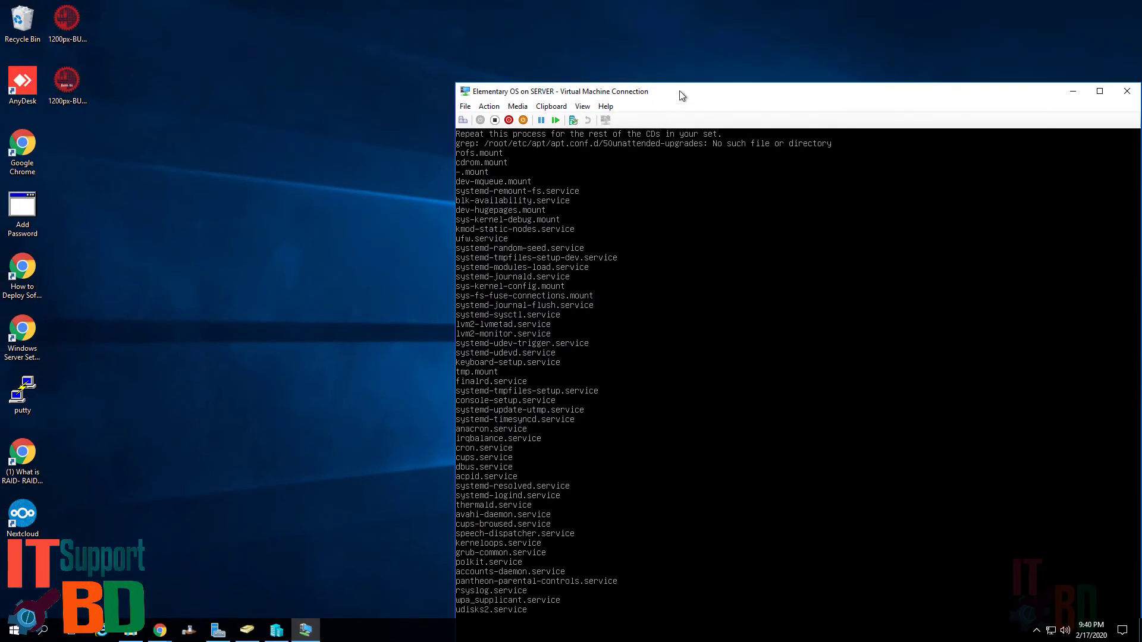
drag(679, 96, 225, 13)
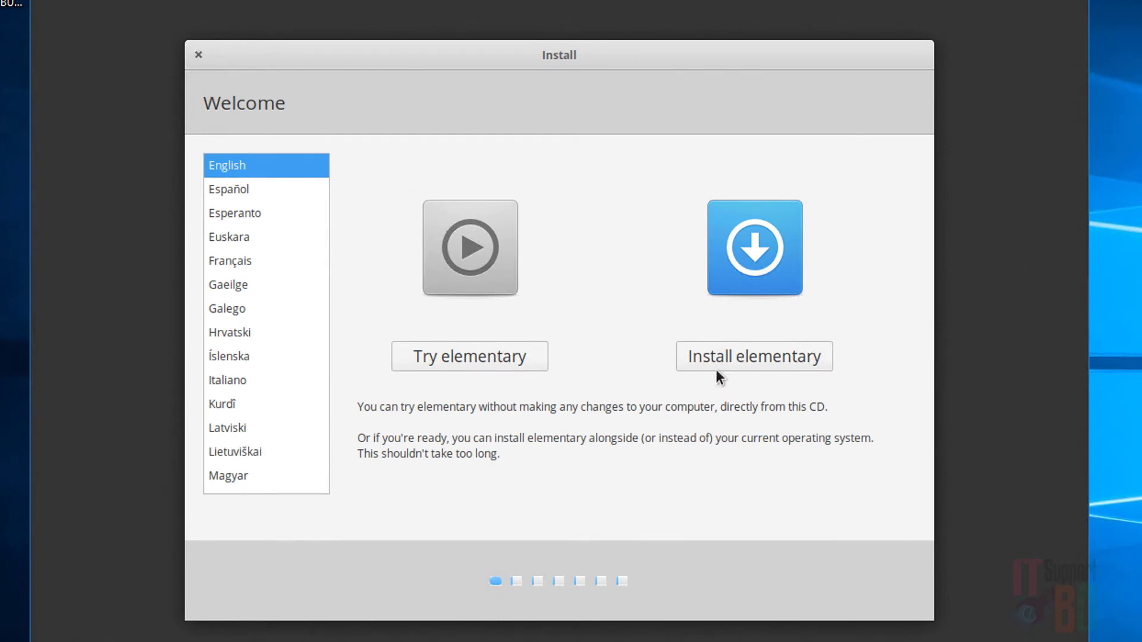
Choose Install elementary with English (US) keyboard and third-party software included.
click(737, 358)
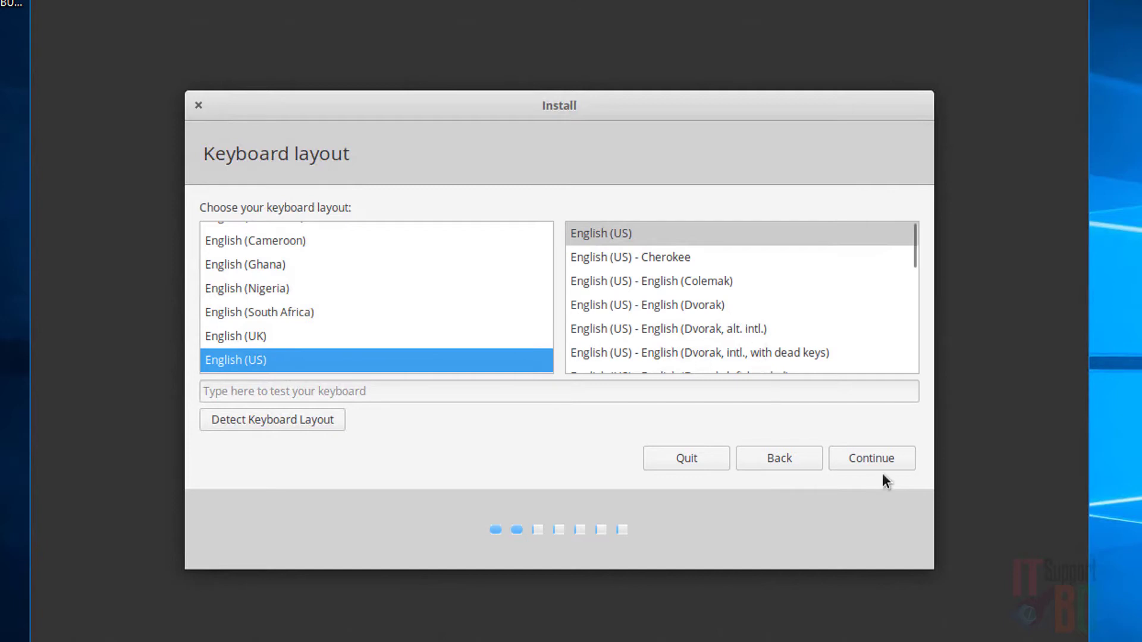
click(876, 458)
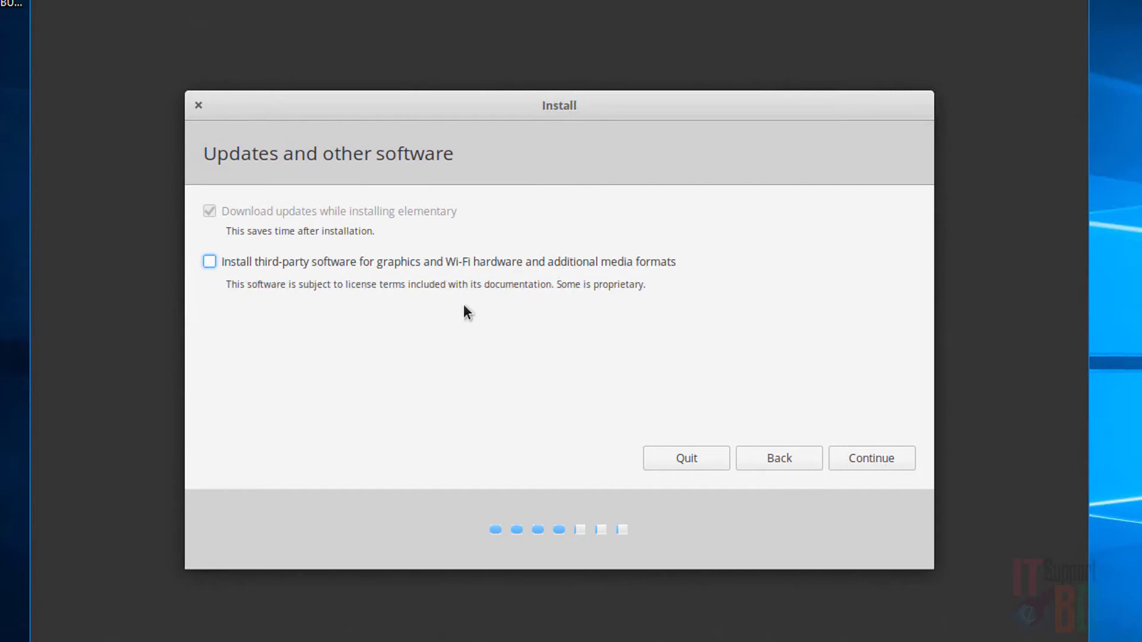
click(209, 262)
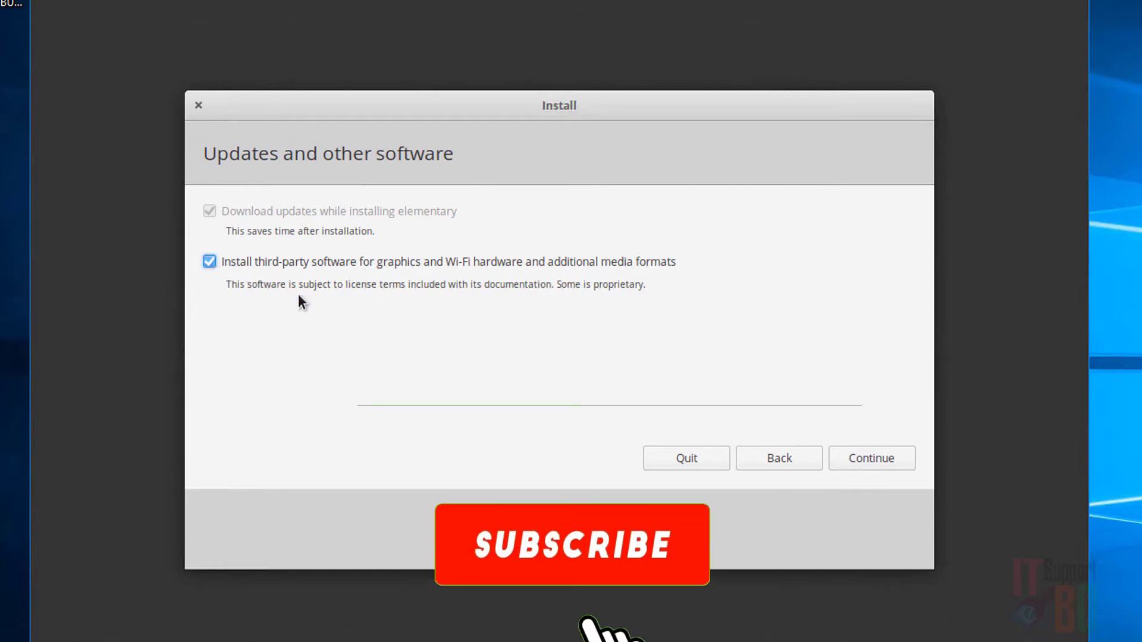
click(880, 452)
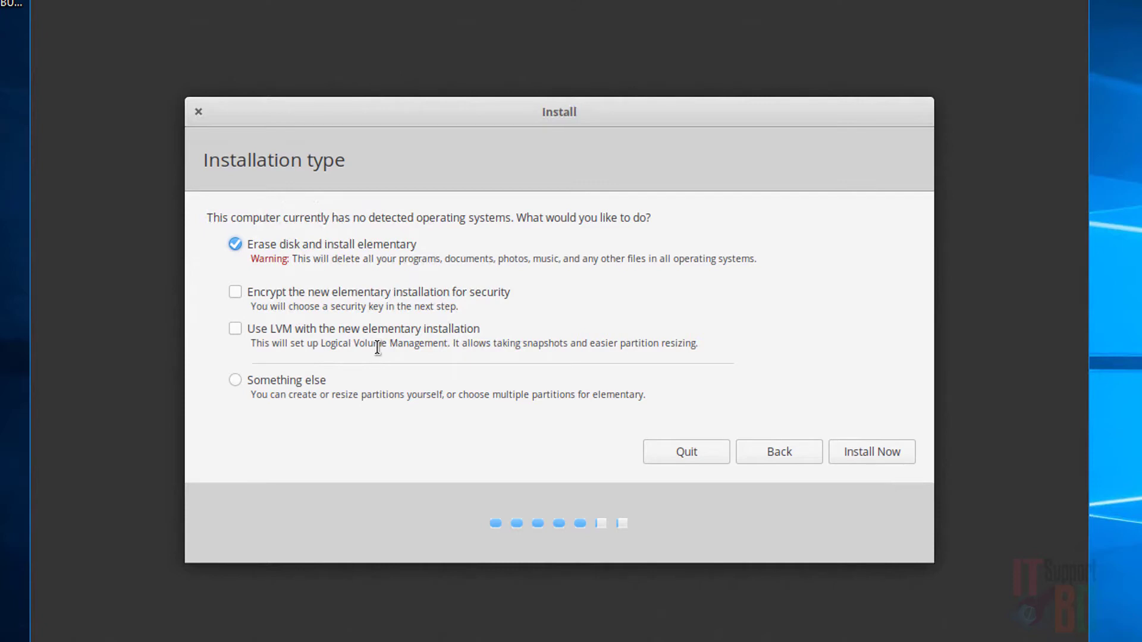
Choose Erase disk and install elementary, and confirm writing partition changes to disk.
click(234, 380)
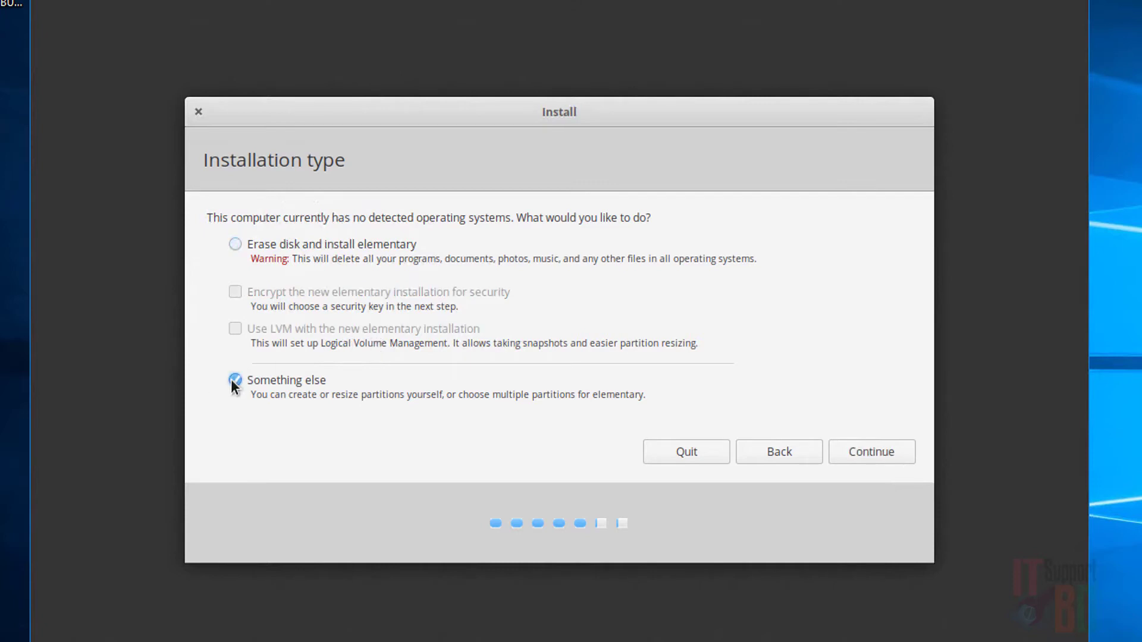
click(892, 448)
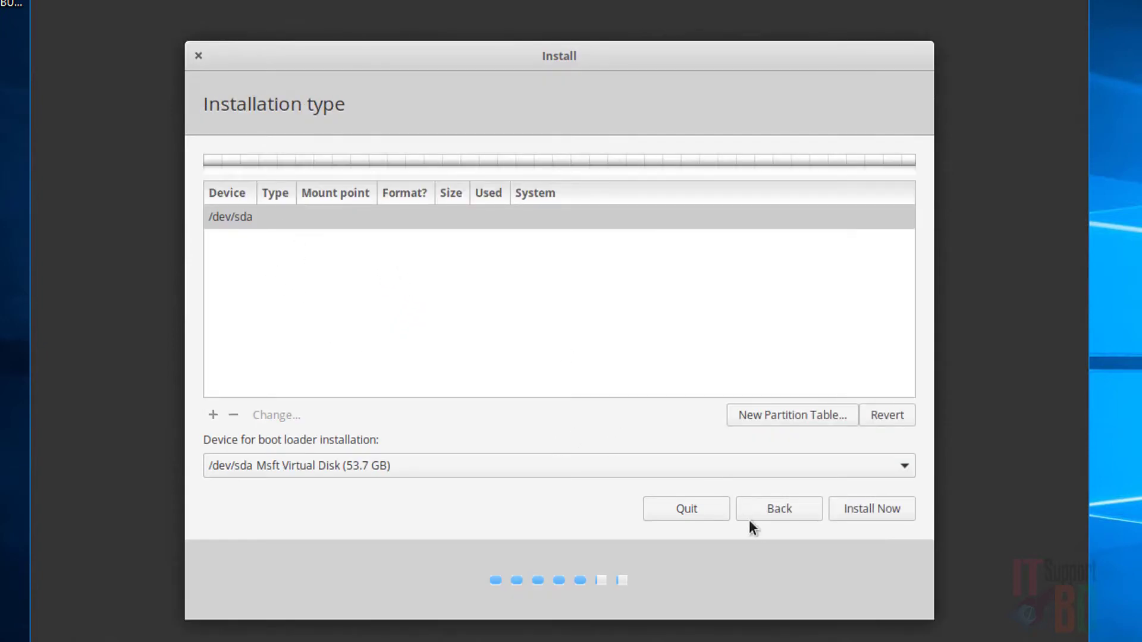
click(766, 510)
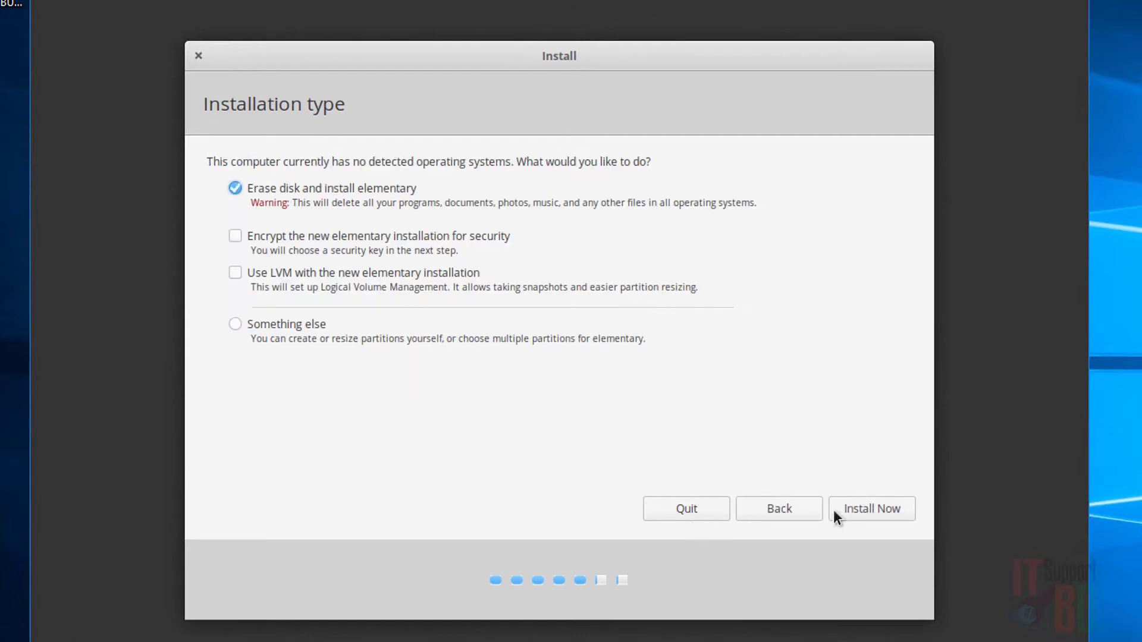
click(879, 516)
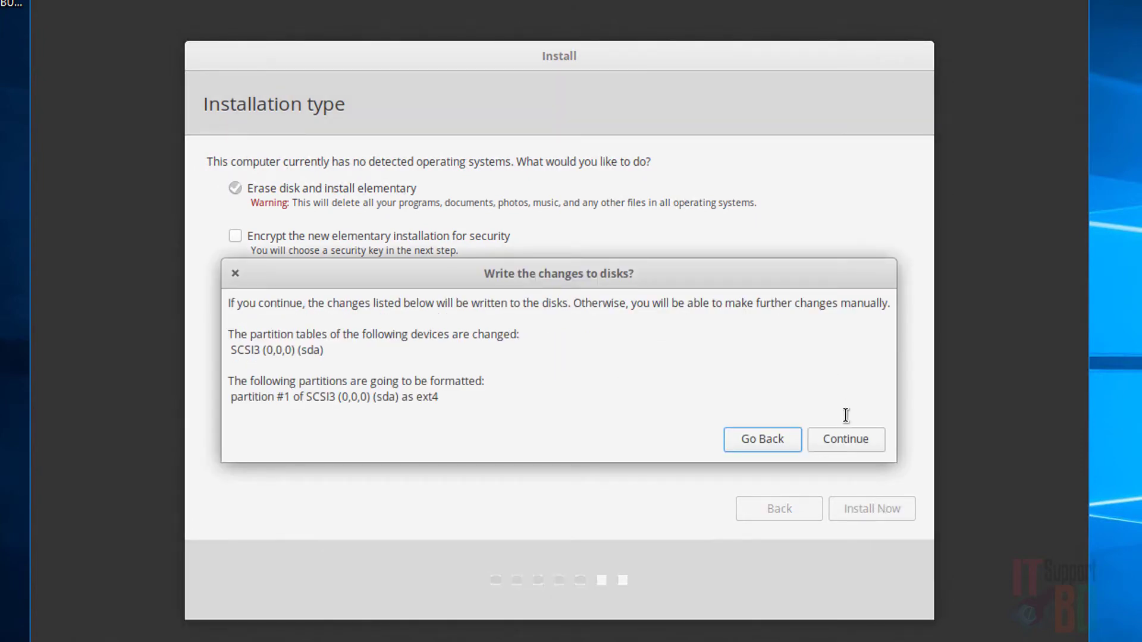
click(848, 445)
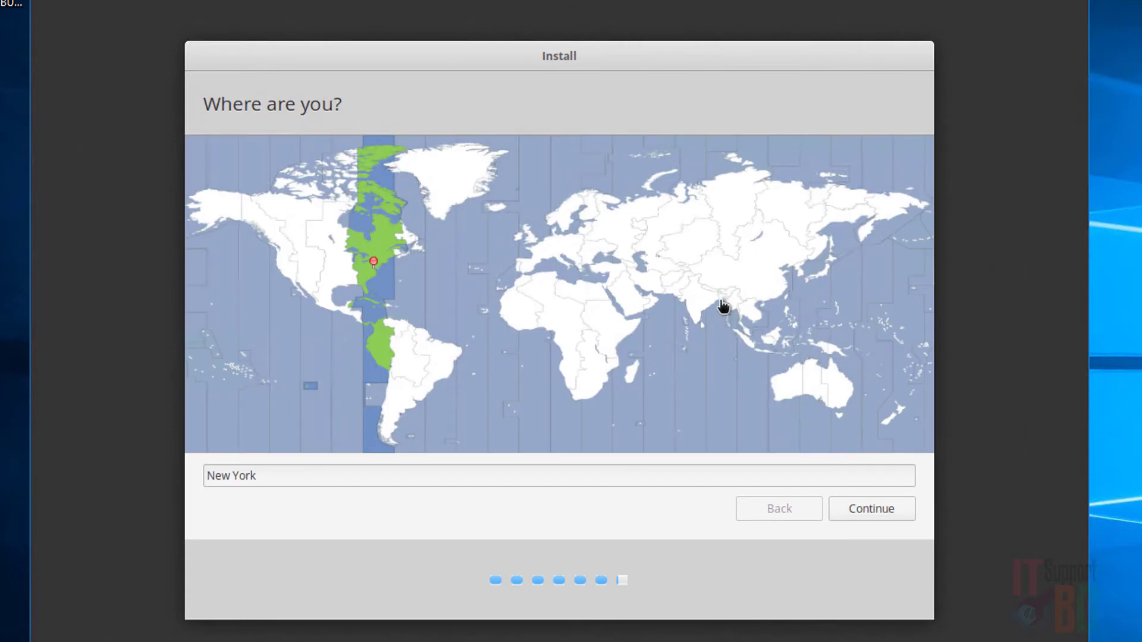
Pick Bangladesh on the map to set the Dhaka time zone and continue.
click(722, 303)
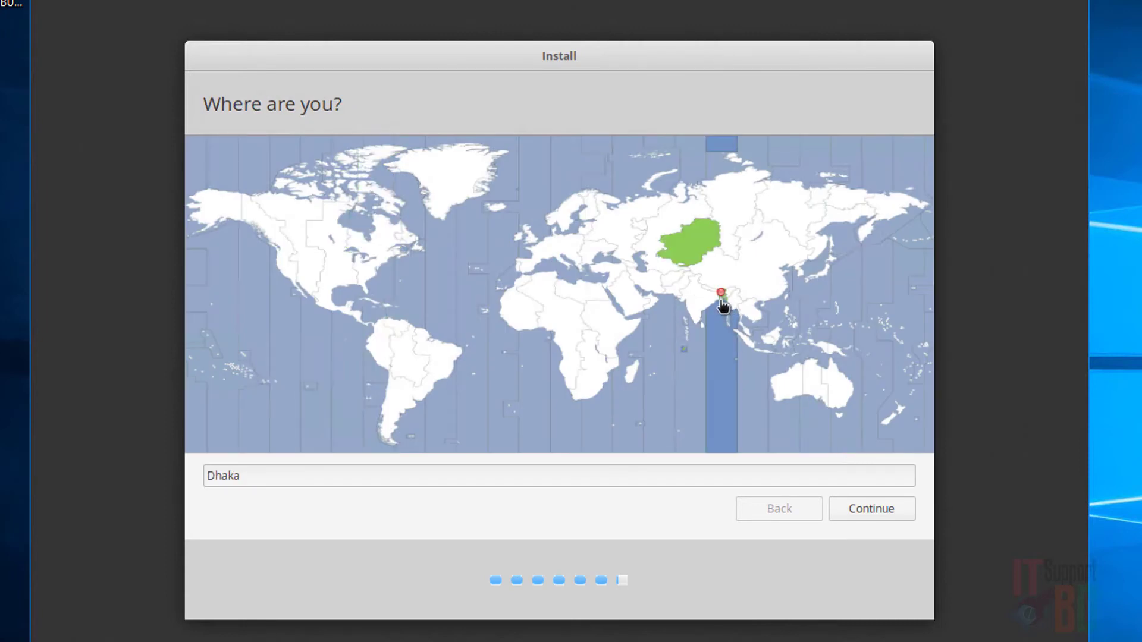
click(884, 501)
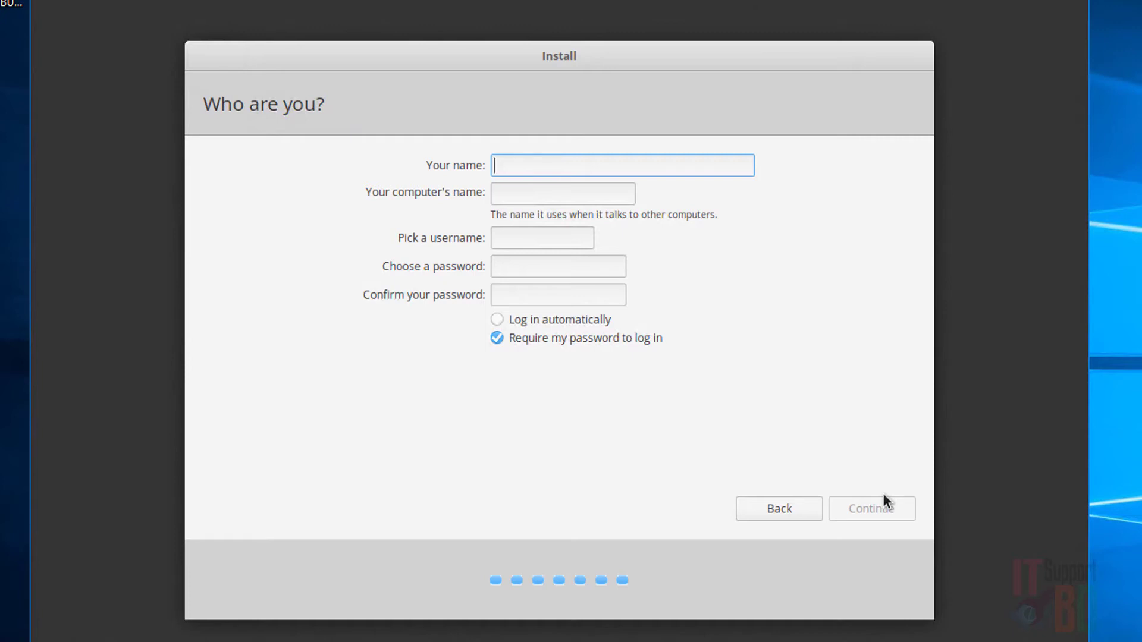
Enter the name 'My OS' and change the username to 'itsupport'.
text(My )
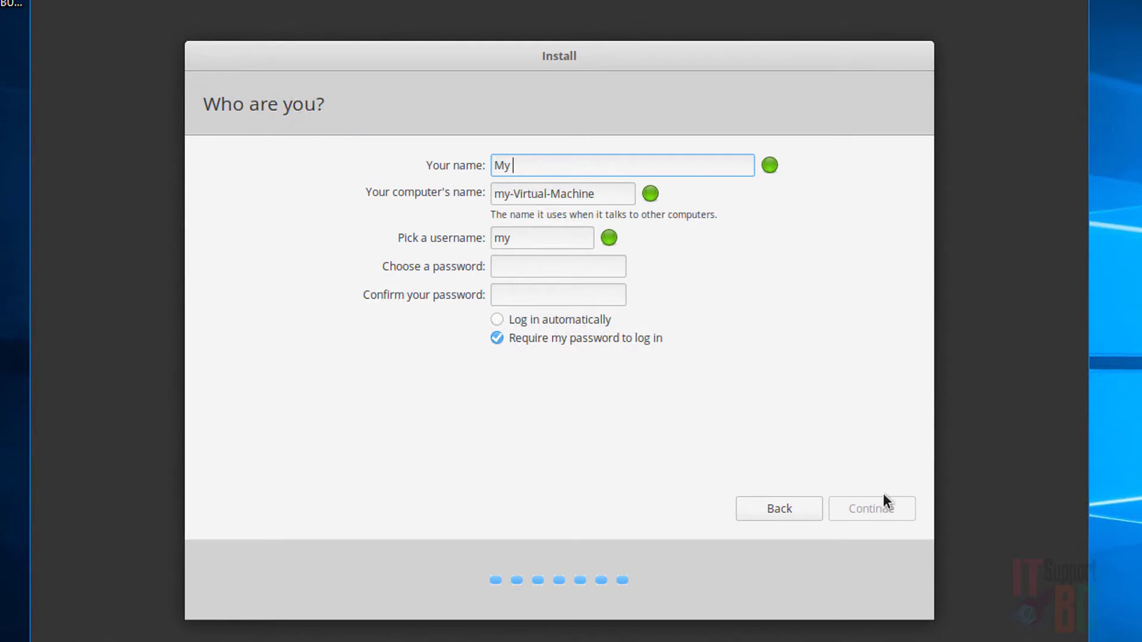
text(OS)
drag(539, 239, 497, 227)
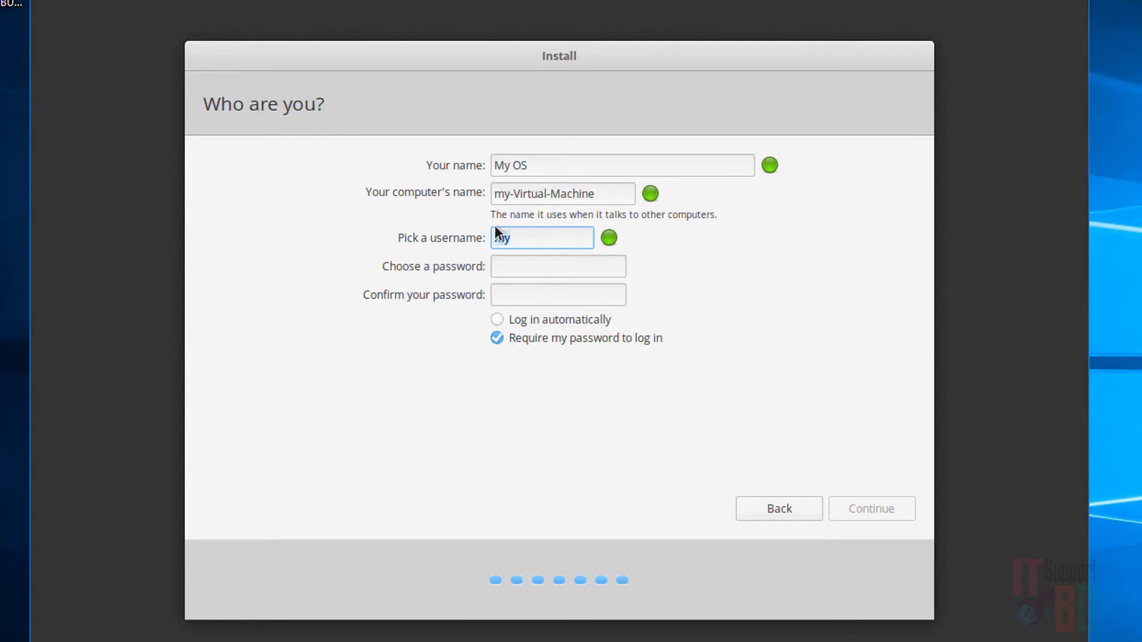
text(itsupport)
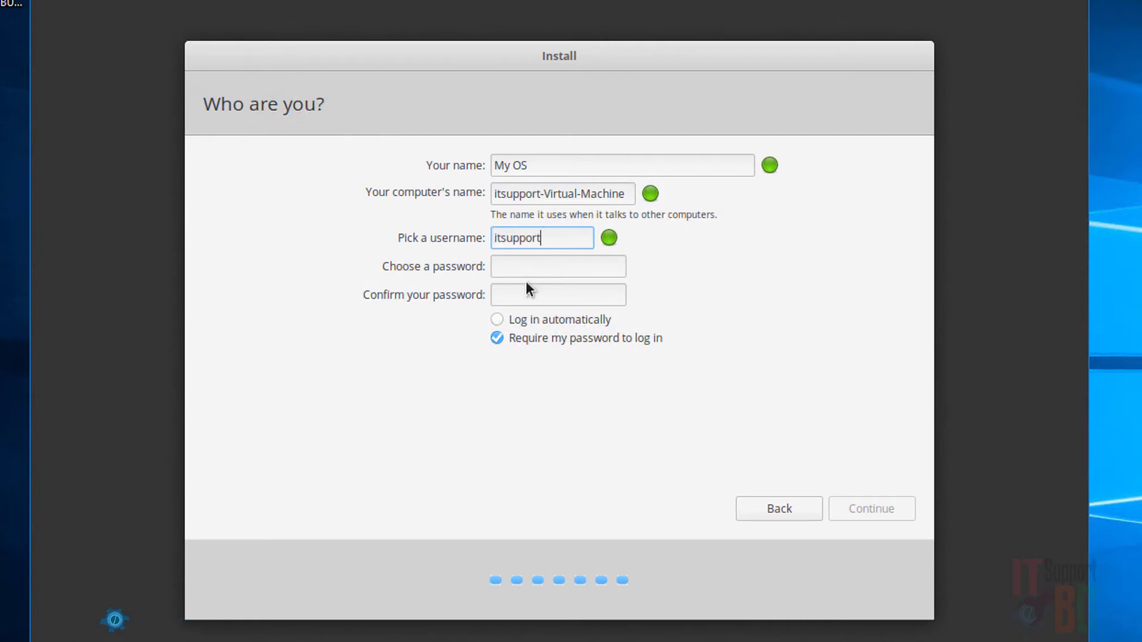
Set and confirm the account password, then start the installation.
click(522, 261)
text(1)
key(Tab)
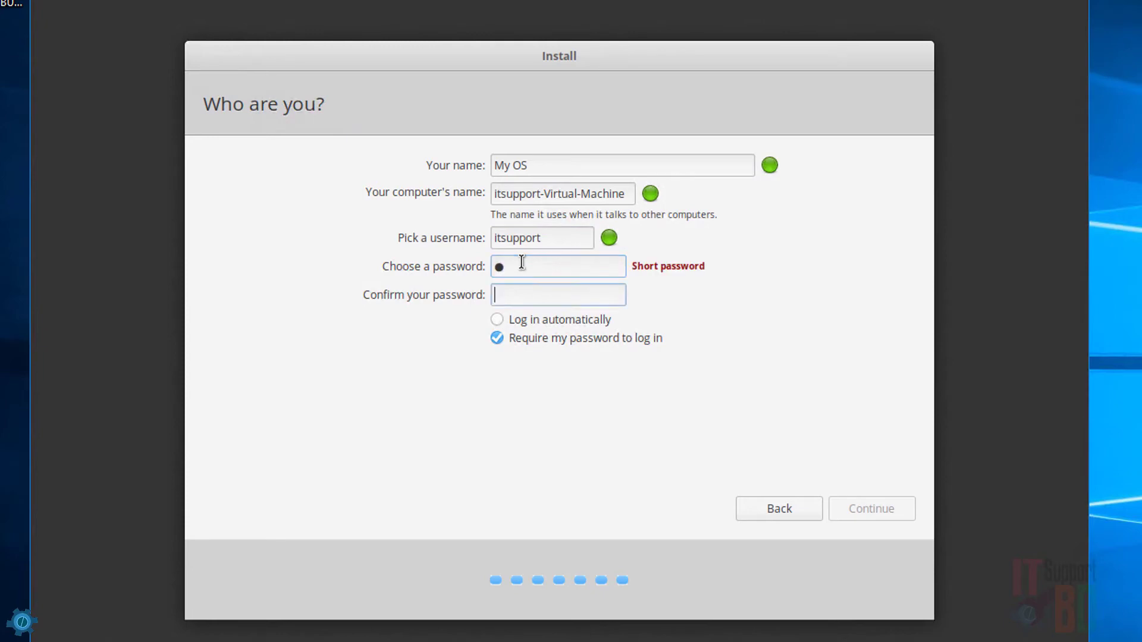
text(1)
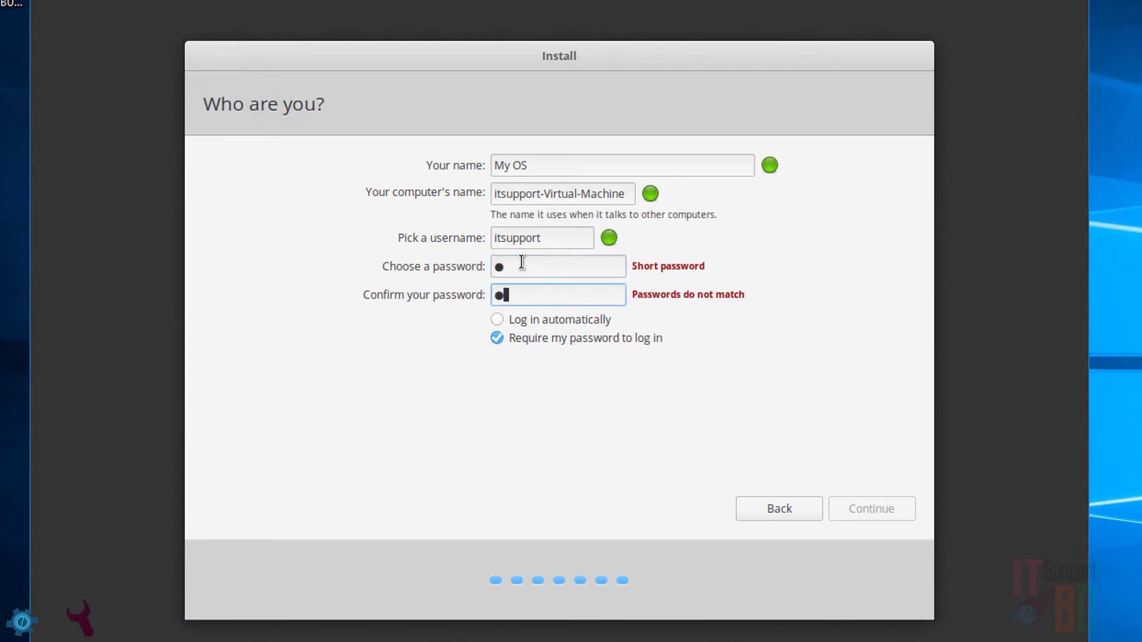
key(BackSpace)
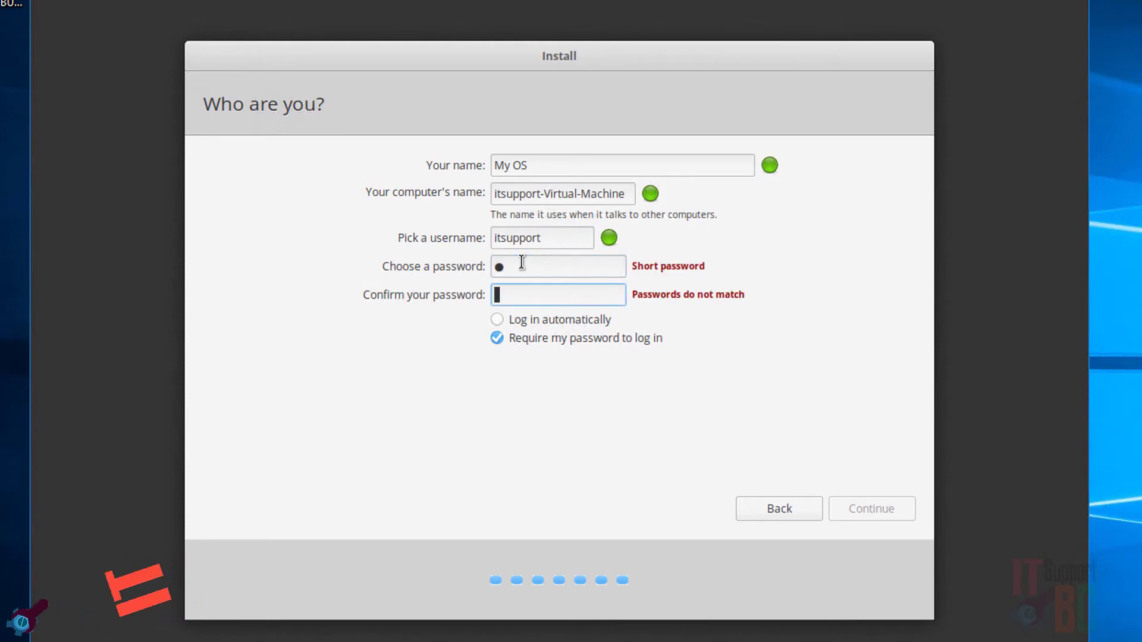
click(498, 264)
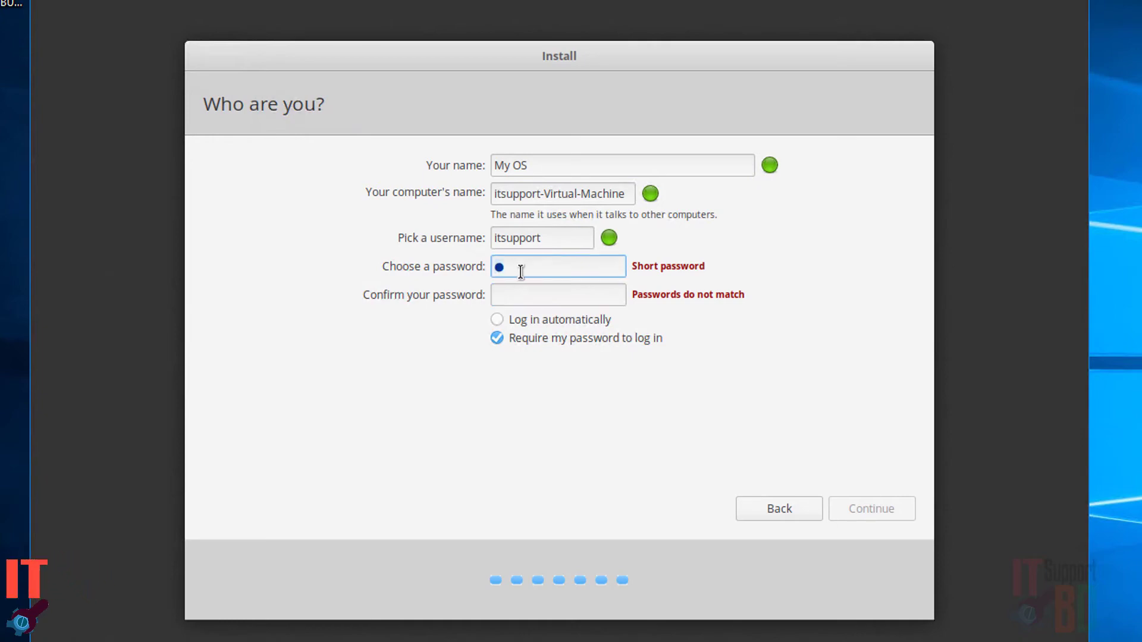
key(BackSpace)
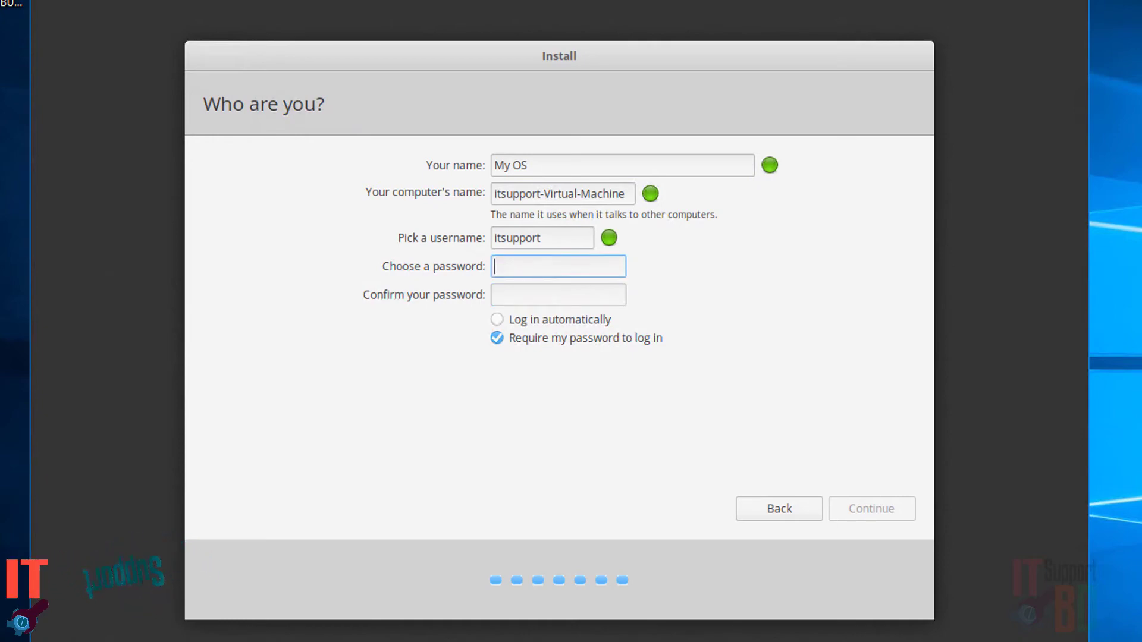
text(1)
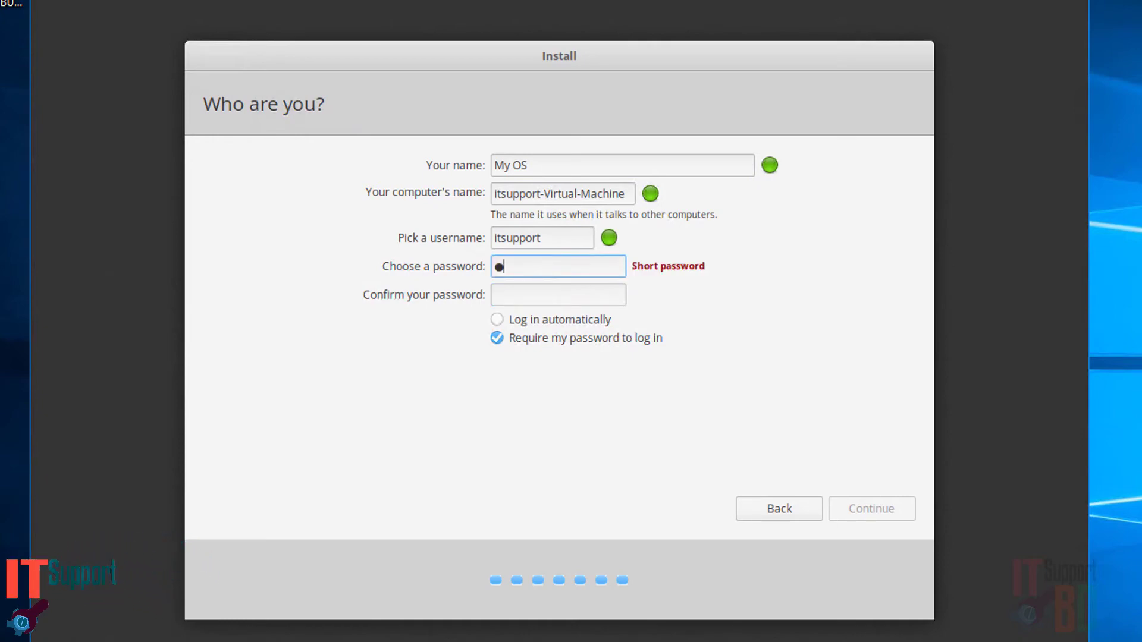
text(2345678)
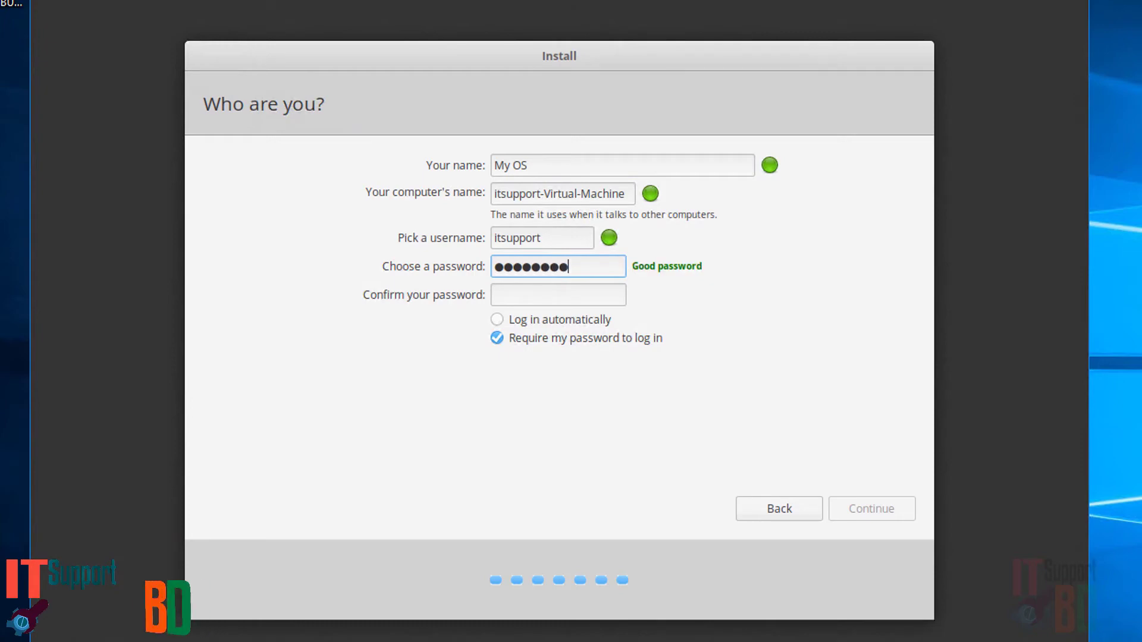
click(528, 296)
text(1)
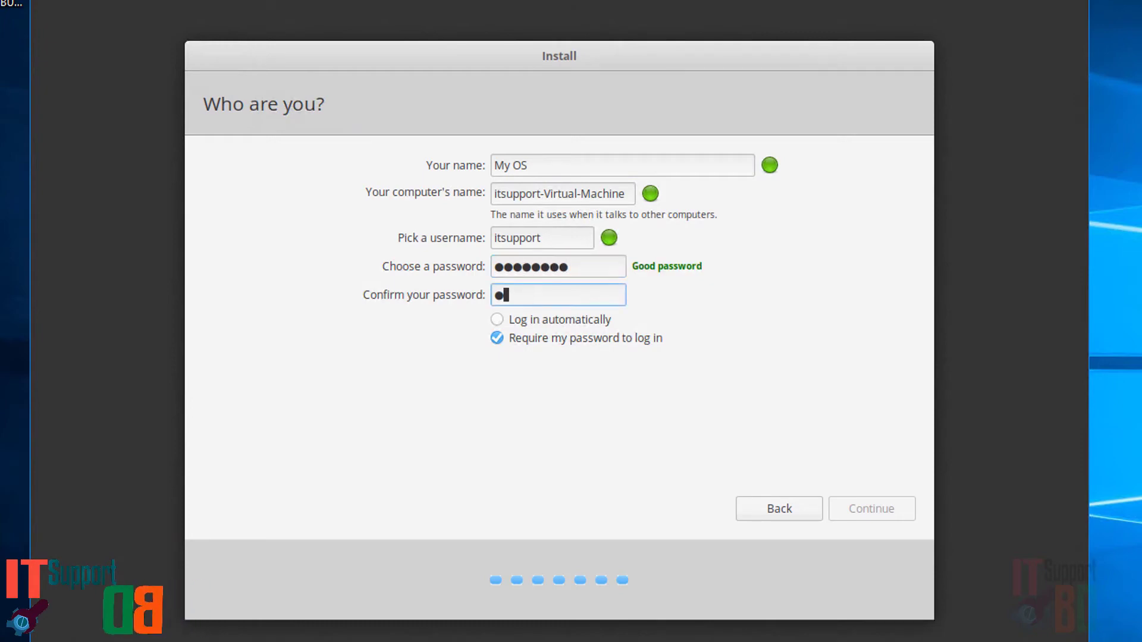
text(234567)
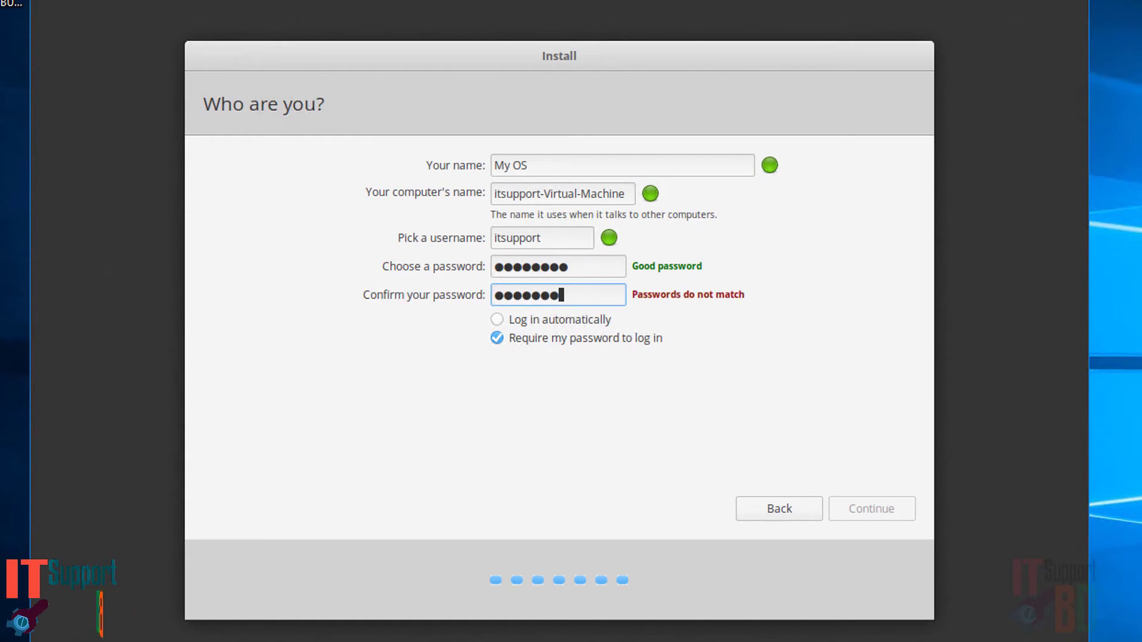
text(8)
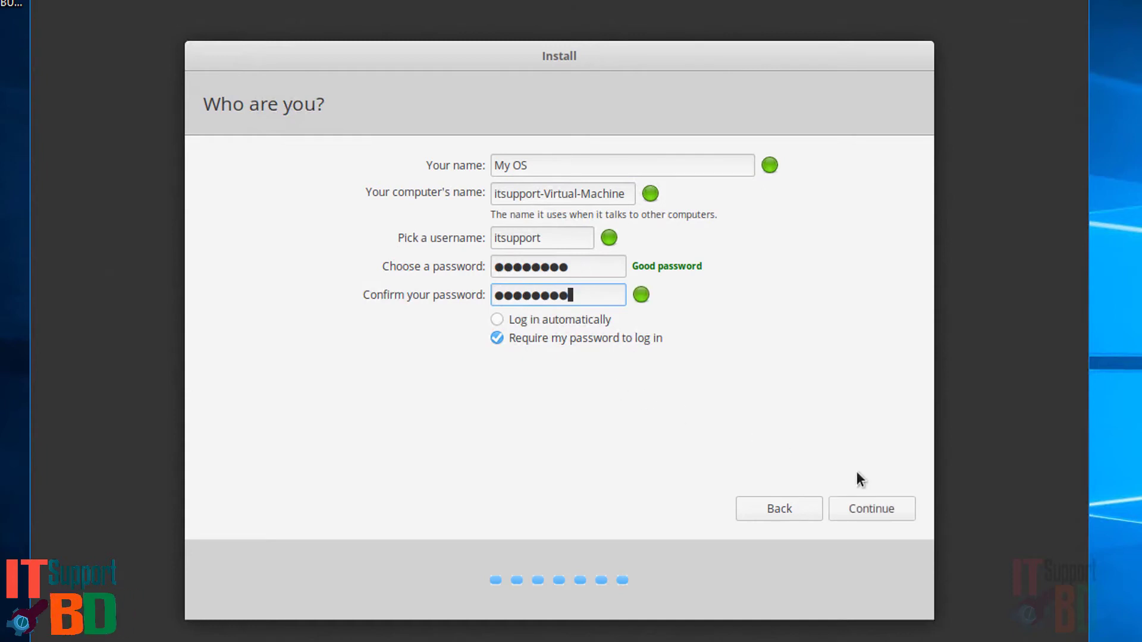
click(873, 509)
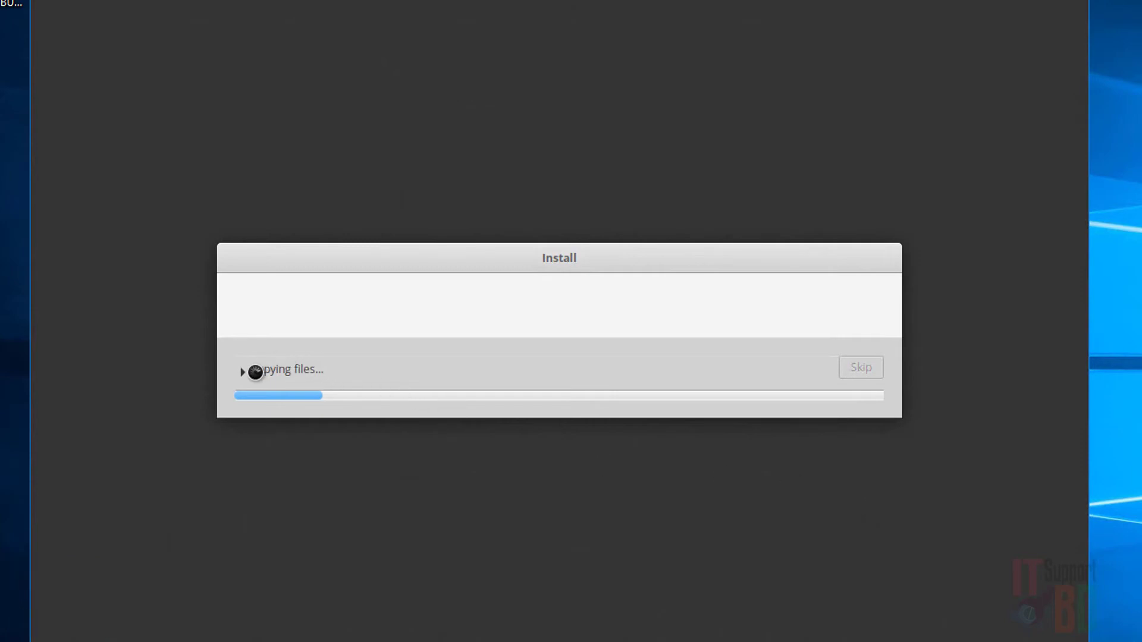
Expand the Copying files details to watch the installation log until it completes.
click(293, 370)
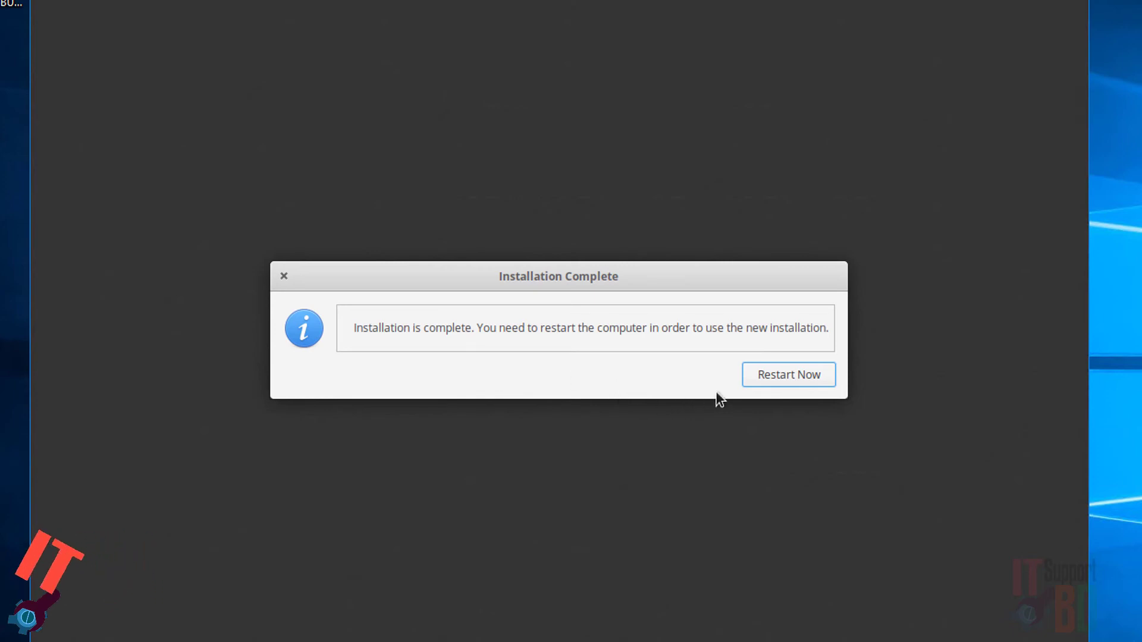
Restart the VM into the newly installed elementary OS from the Installation Complete dialog.
click(771, 378)
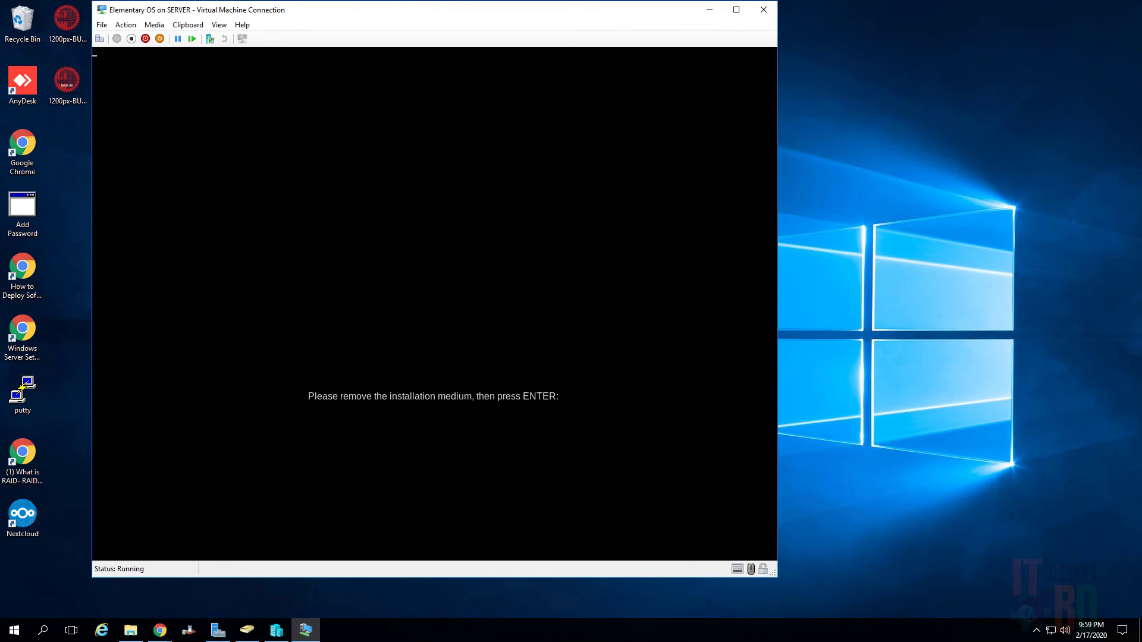
Confirm the installation medium is removed so the VM boots to the My OS login screen.
key(Return)
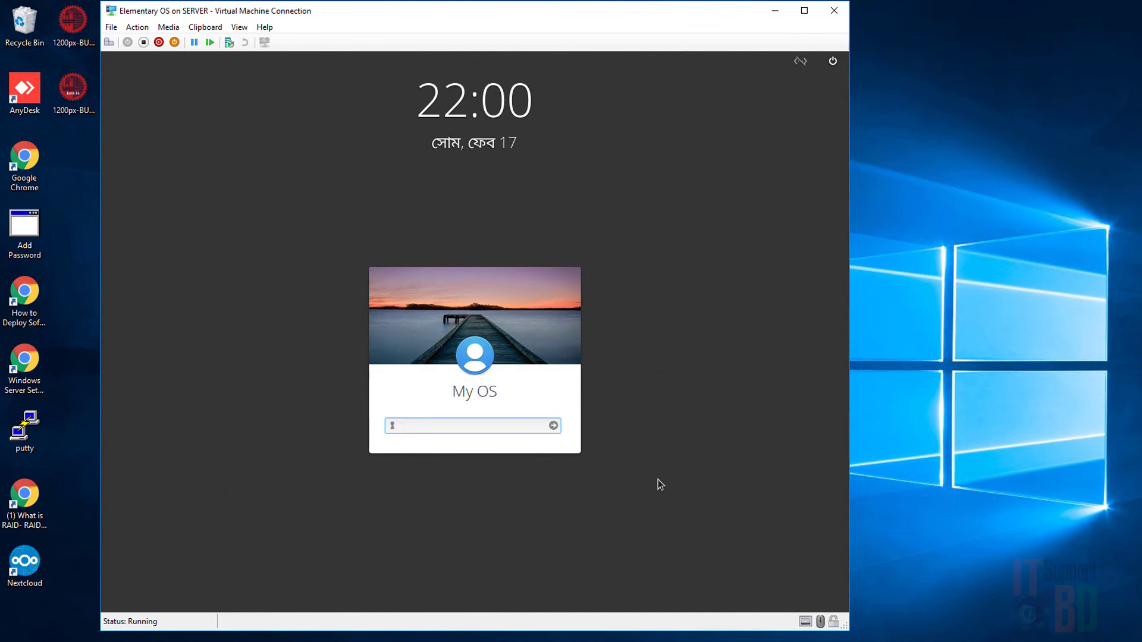
Log in to the My OS account with its password, correcting a mistyped first attempt.
text(a)
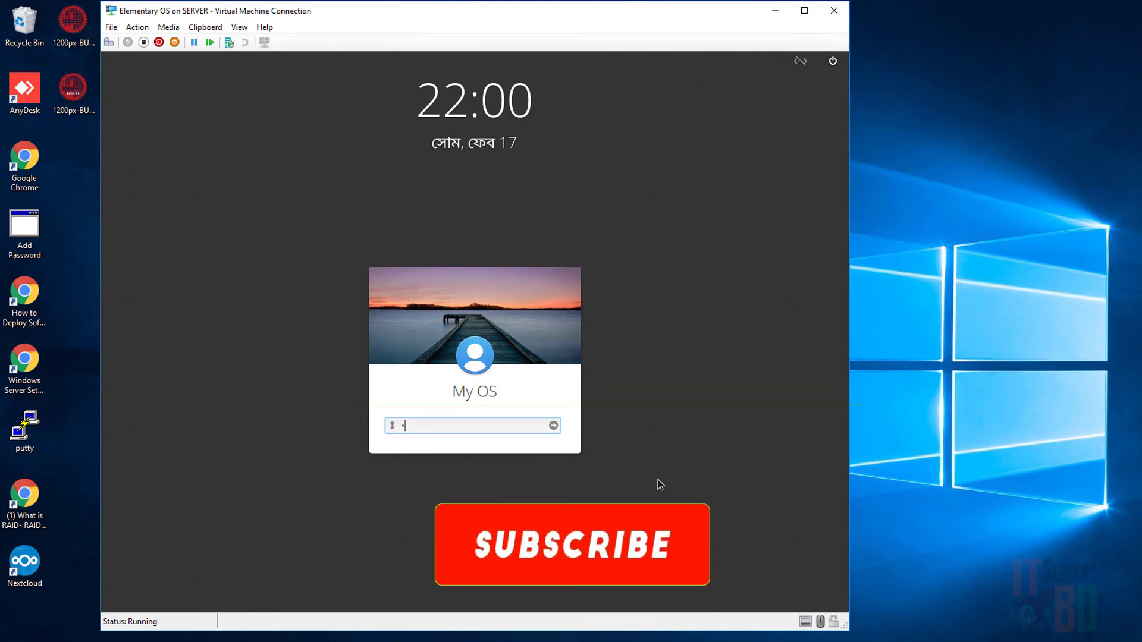
text(a)
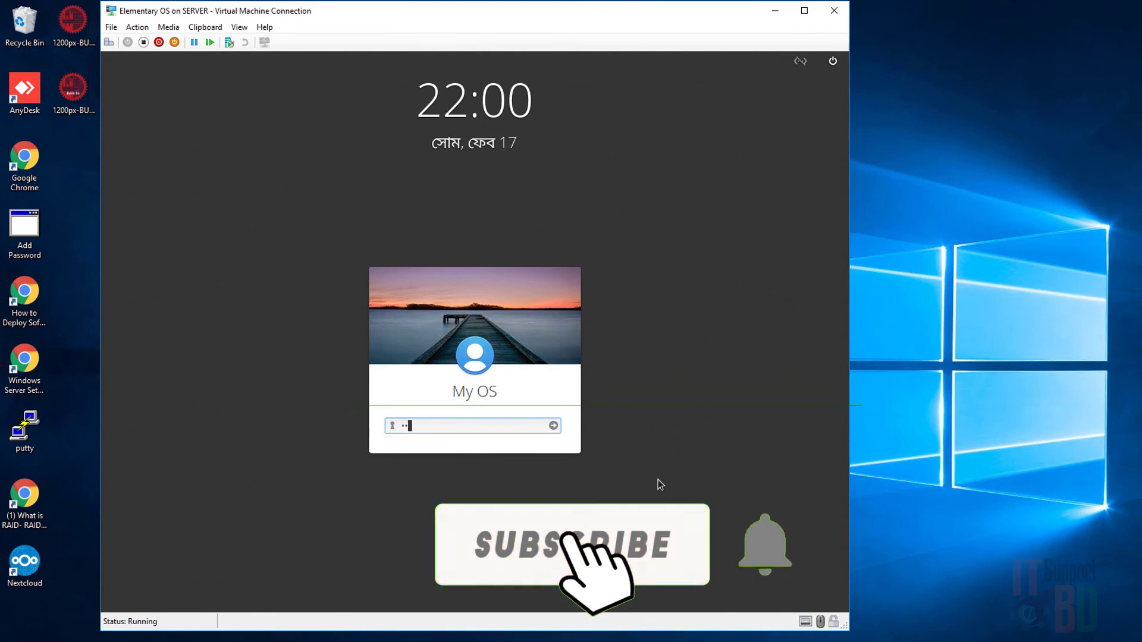
key(BackSpace)
key(BackSpace)
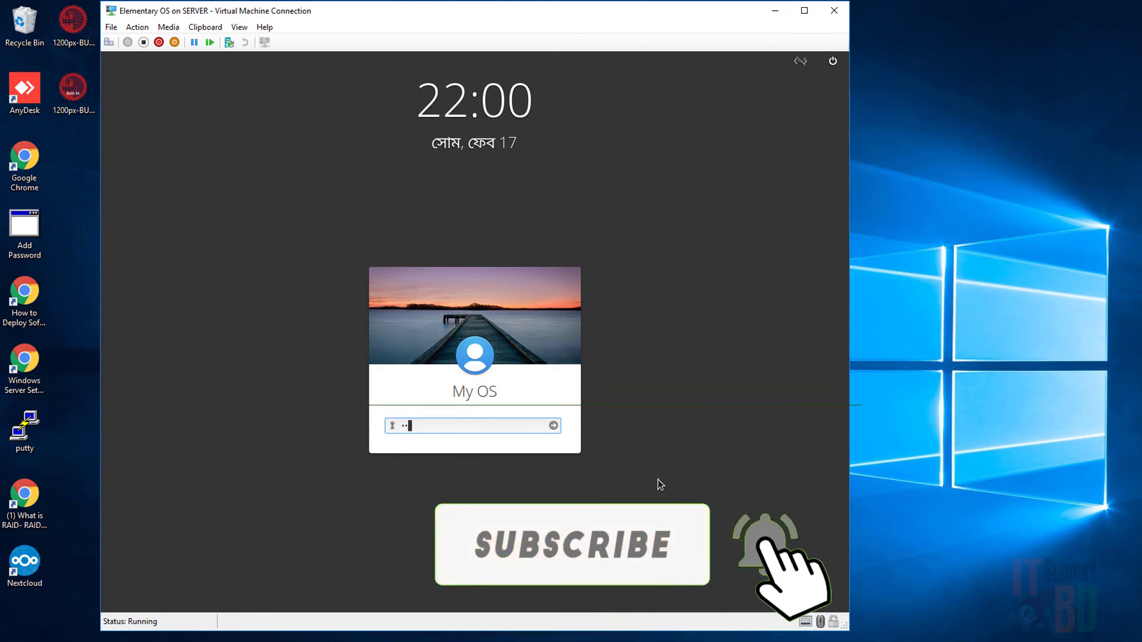
text(a)
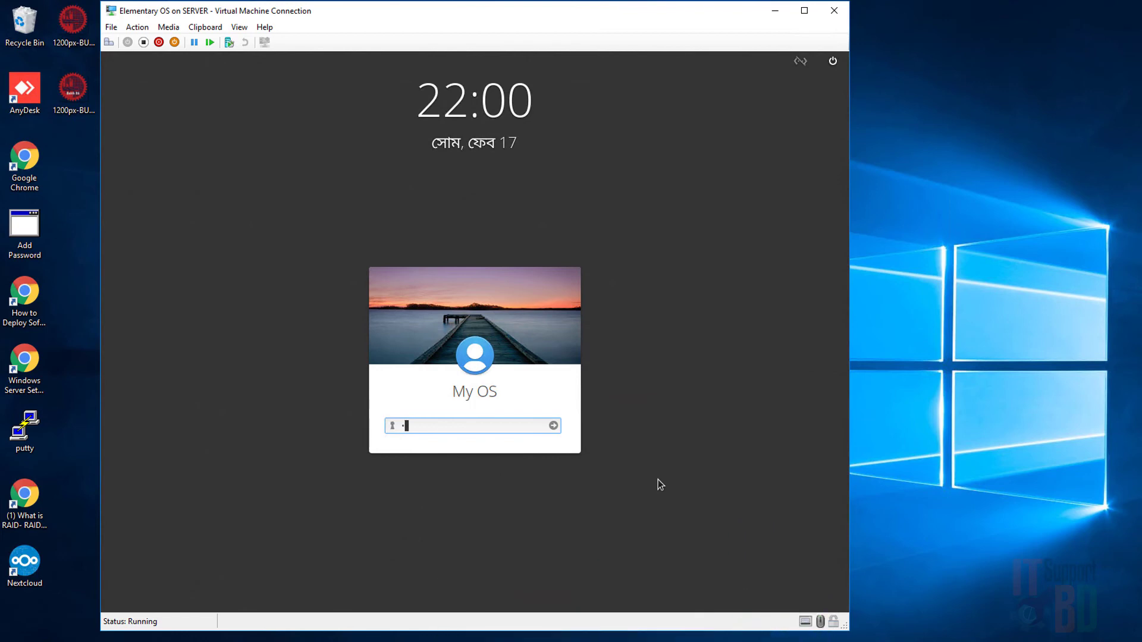
text(aaaaaaa)
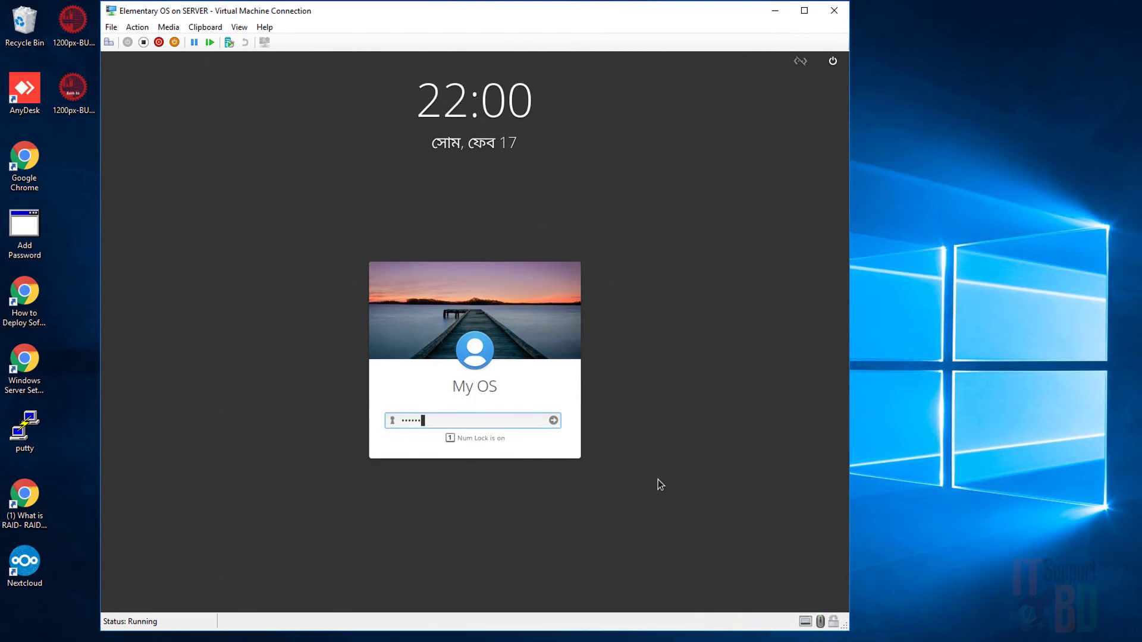
key(Return)
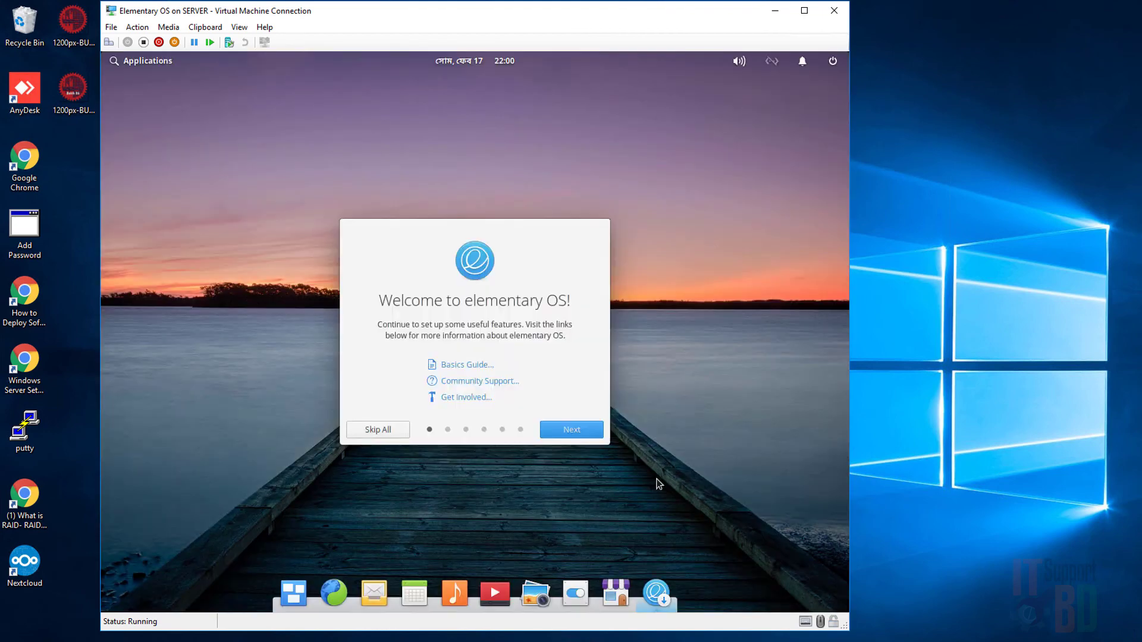
Page through the welcome, location services, Night Light, Housekeeping and Get Some Apps pages, then finish.
click(562, 433)
click(563, 431)
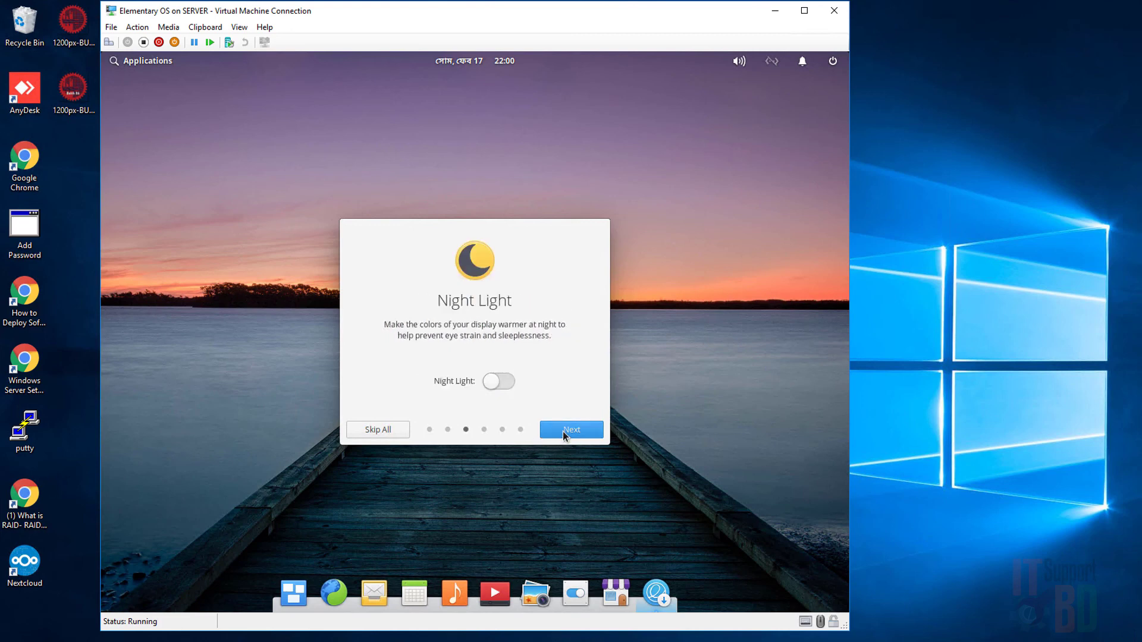
click(563, 430)
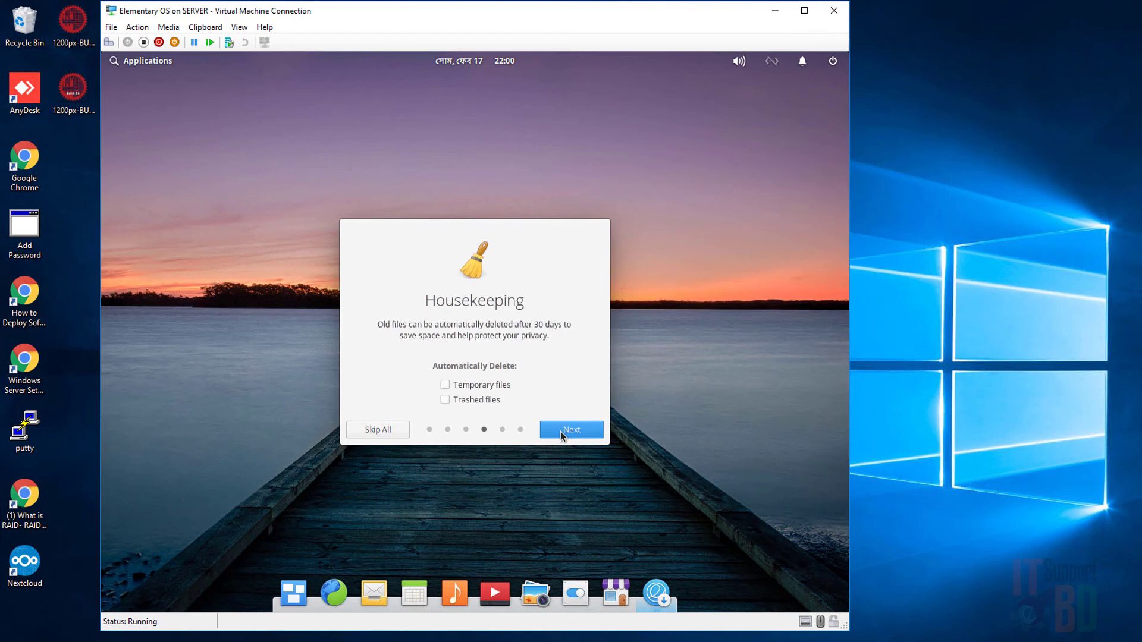
click(558, 431)
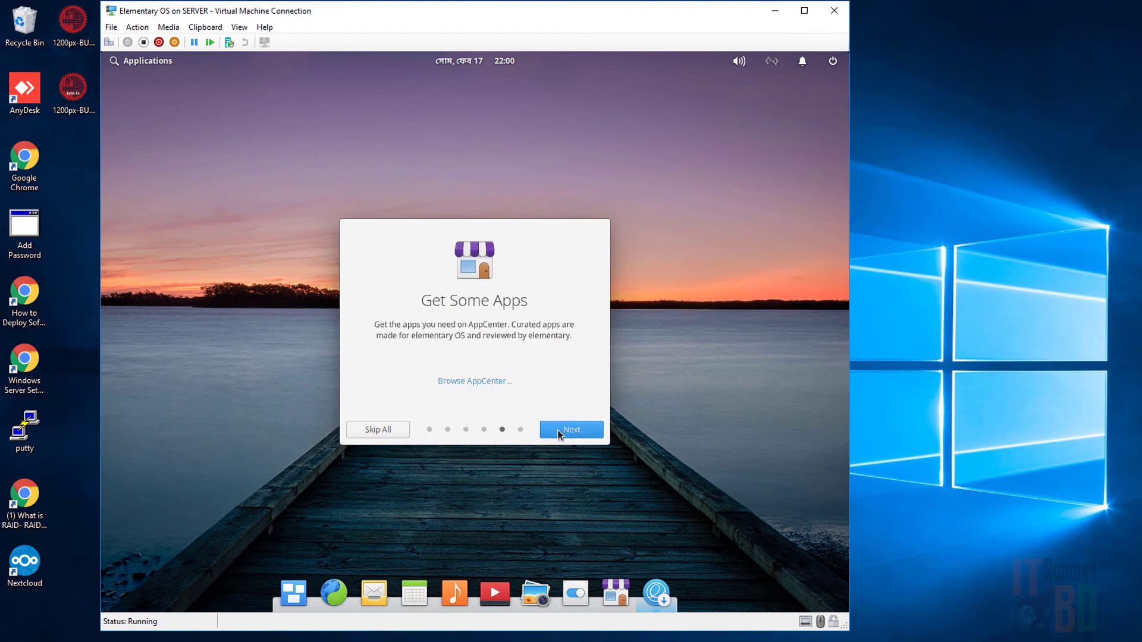
click(557, 430)
click(558, 430)
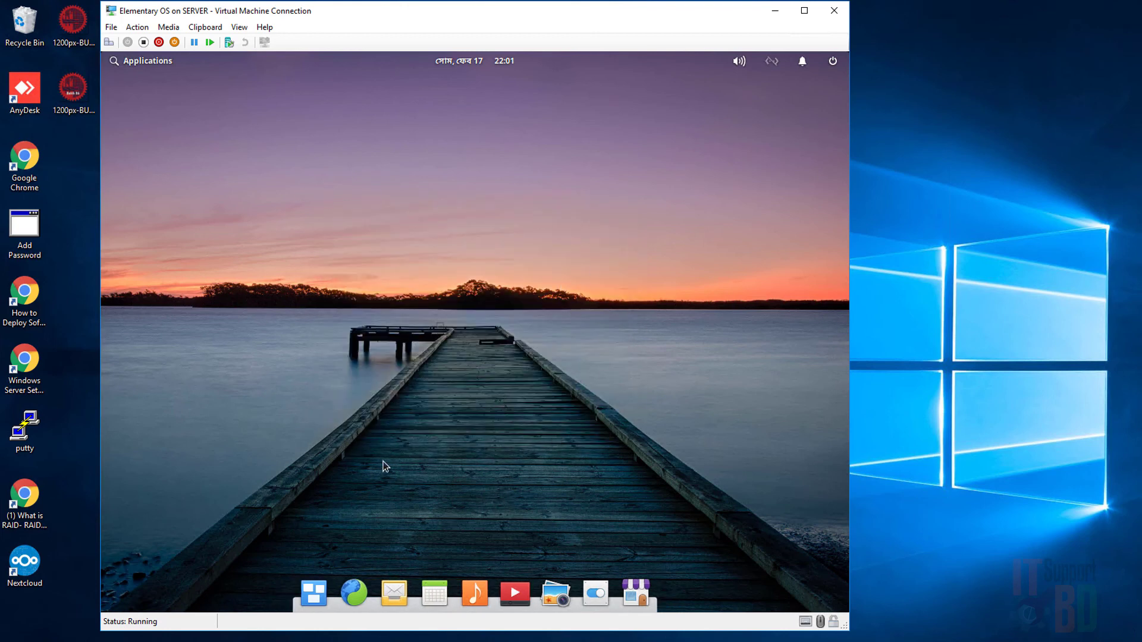
Glance at Multitasking View, return to the desktop, and launch AppCenter from the dock.
click(314, 593)
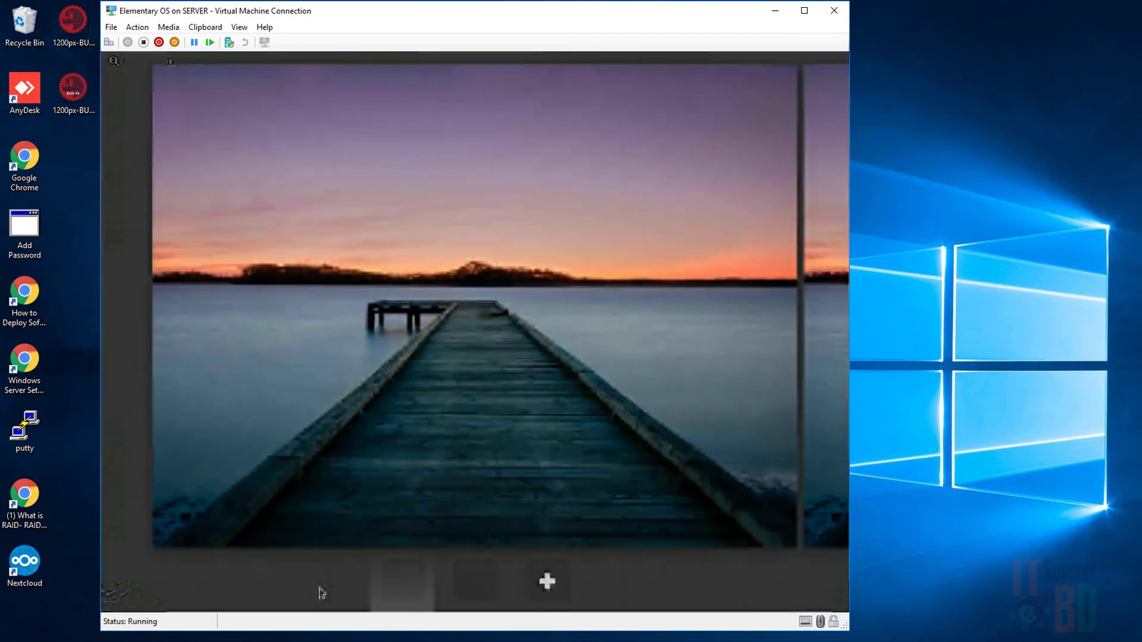
click(467, 366)
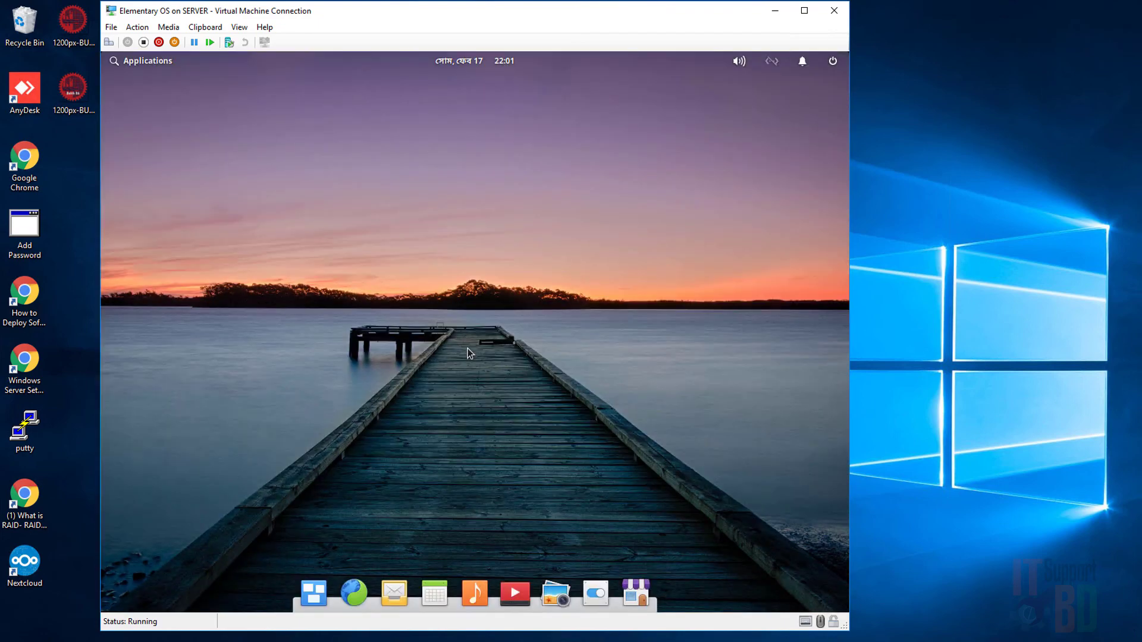
click(634, 593)
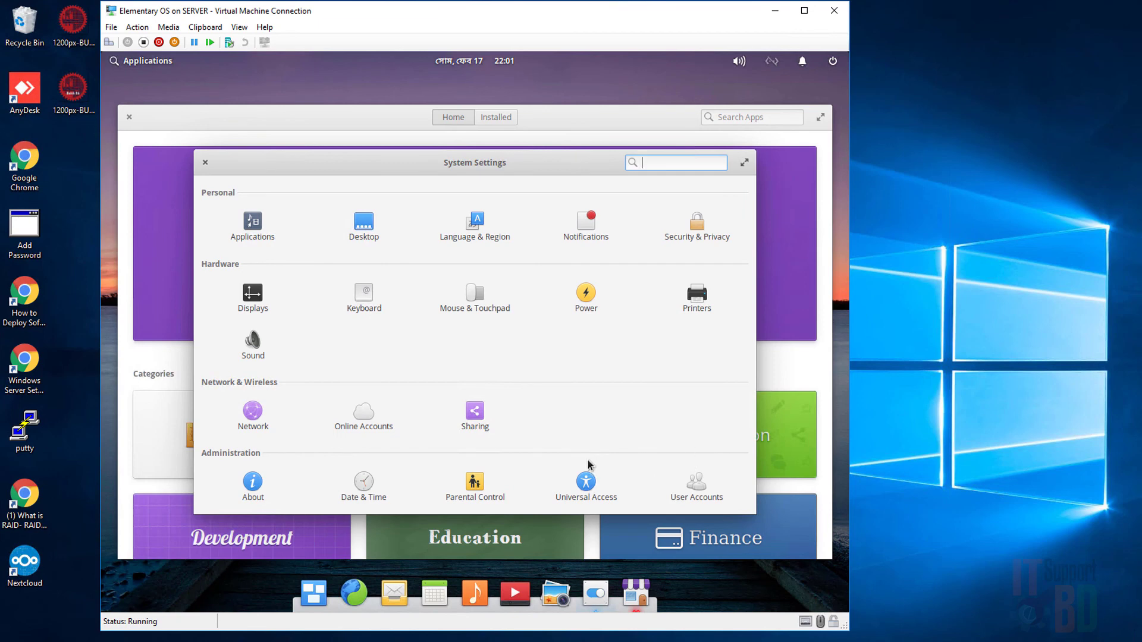
Show the About page under Administration in System Settings.
click(254, 489)
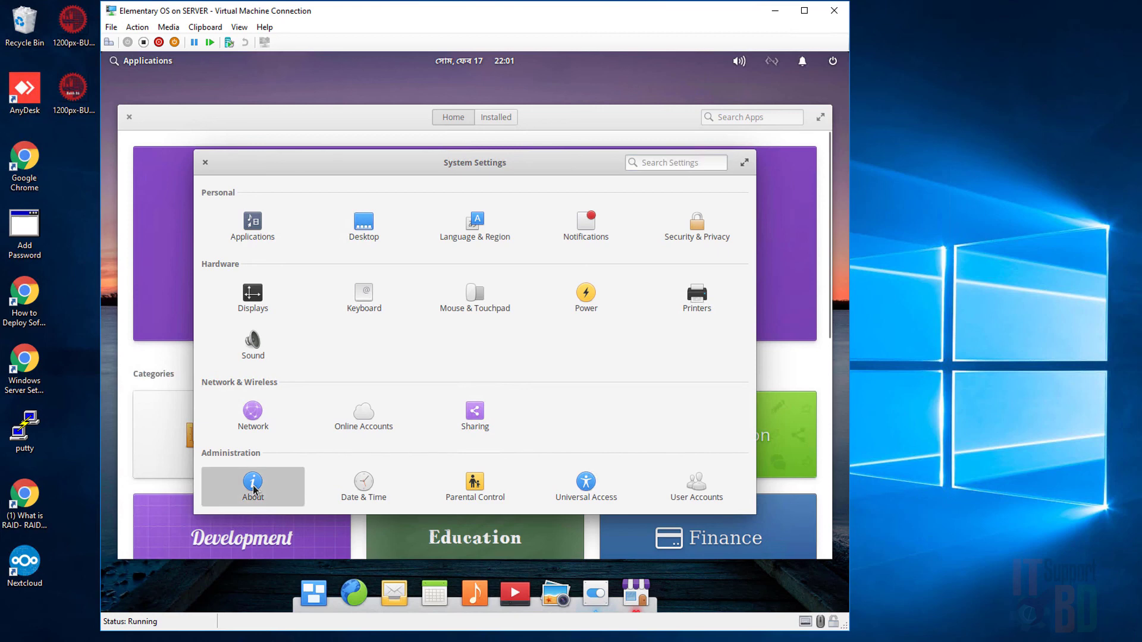